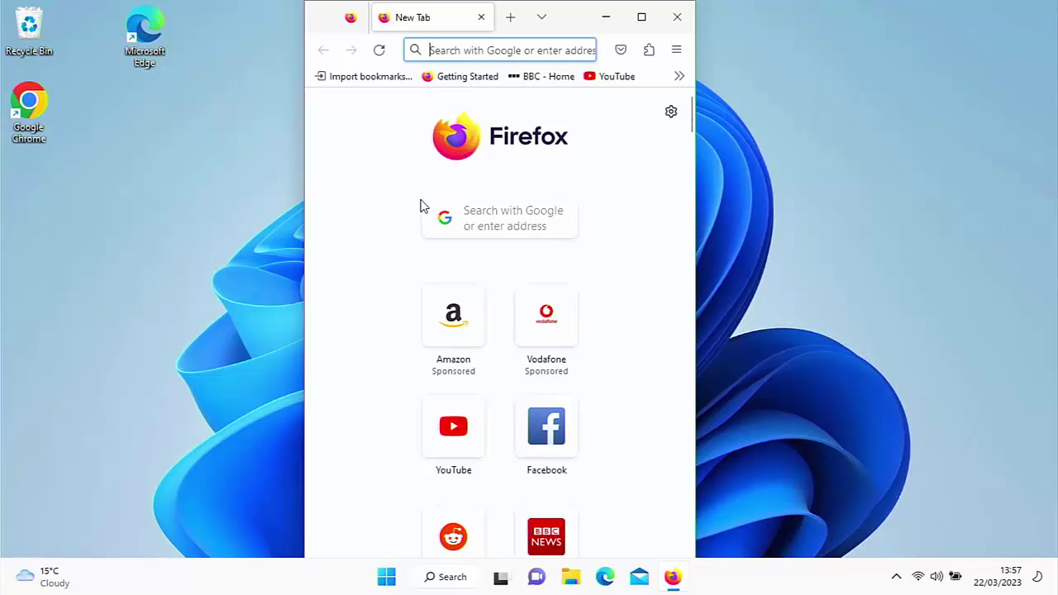
{"action": "type", "text": "s://www.google.co.uk"}
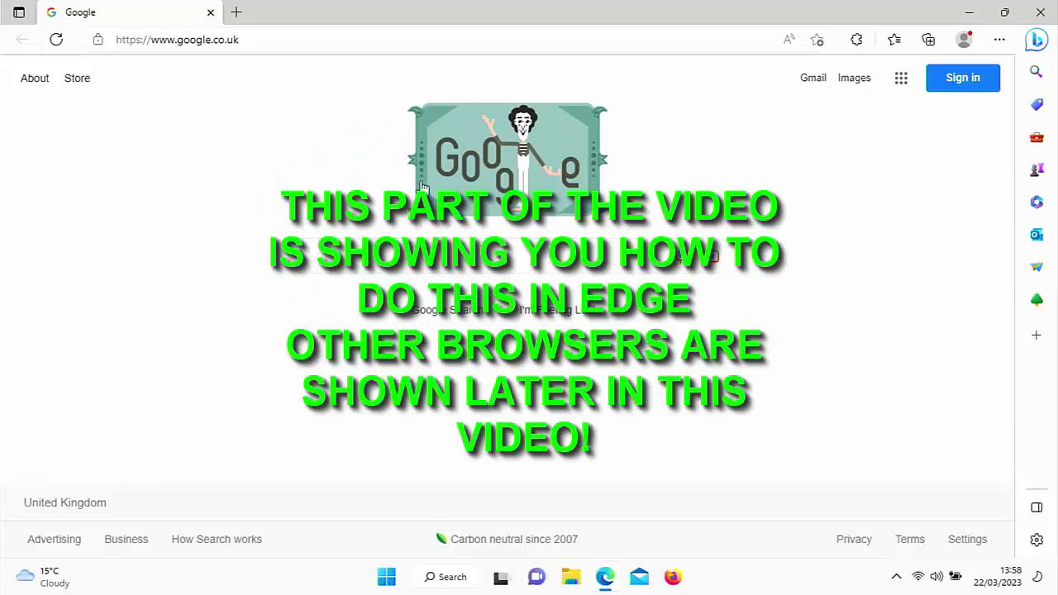
Bring up the address suggestions for "g" and remove the past search "green dresses with white dots for women size 16".
{"action": "left_click", "coordinate": [262, 41]}
{"action": "type", "text": "g"}
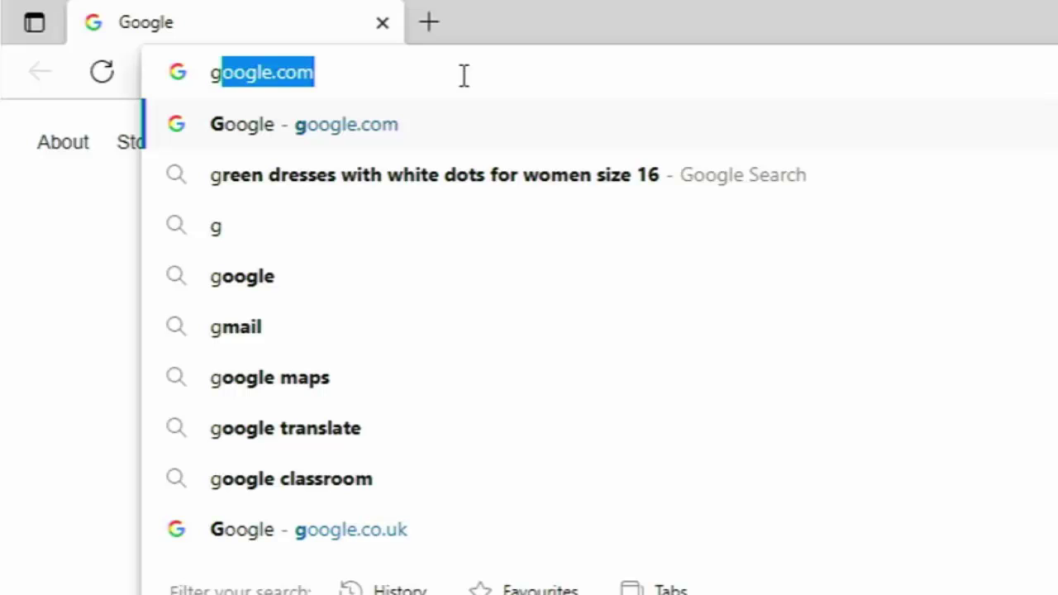
{"action": "key", "text": "BackSpace"}
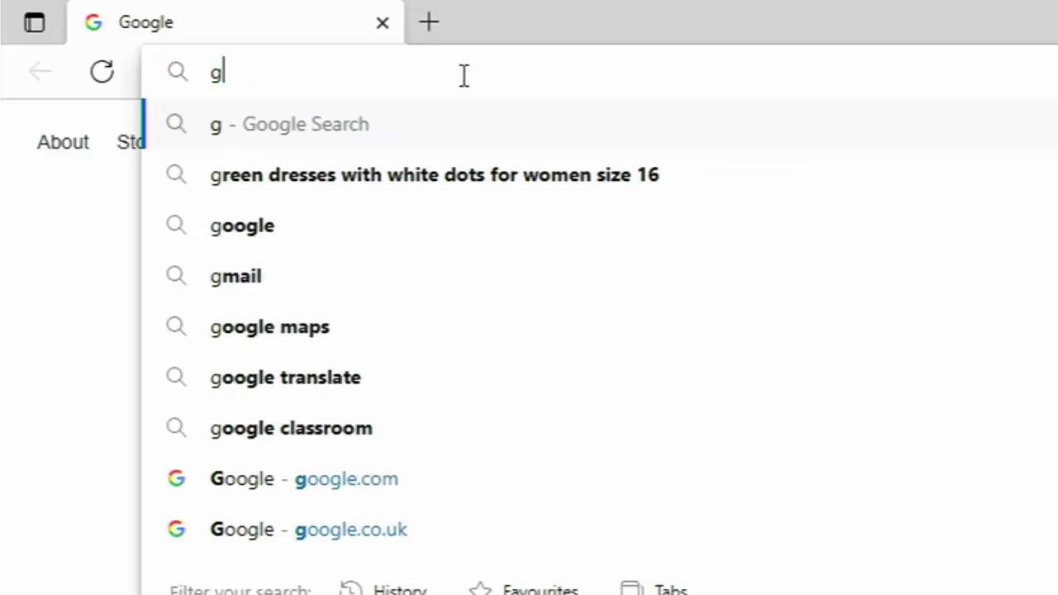
{"action": "key", "text": "BackSpace"}
{"action": "type", "text": "gle.com"}
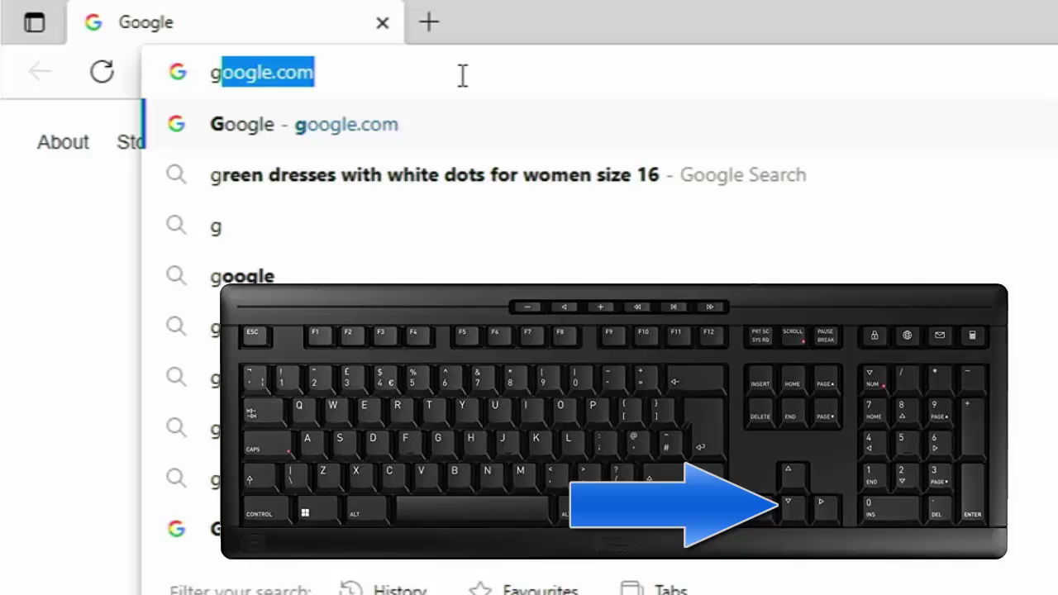
{"action": "key", "text": "Down"}
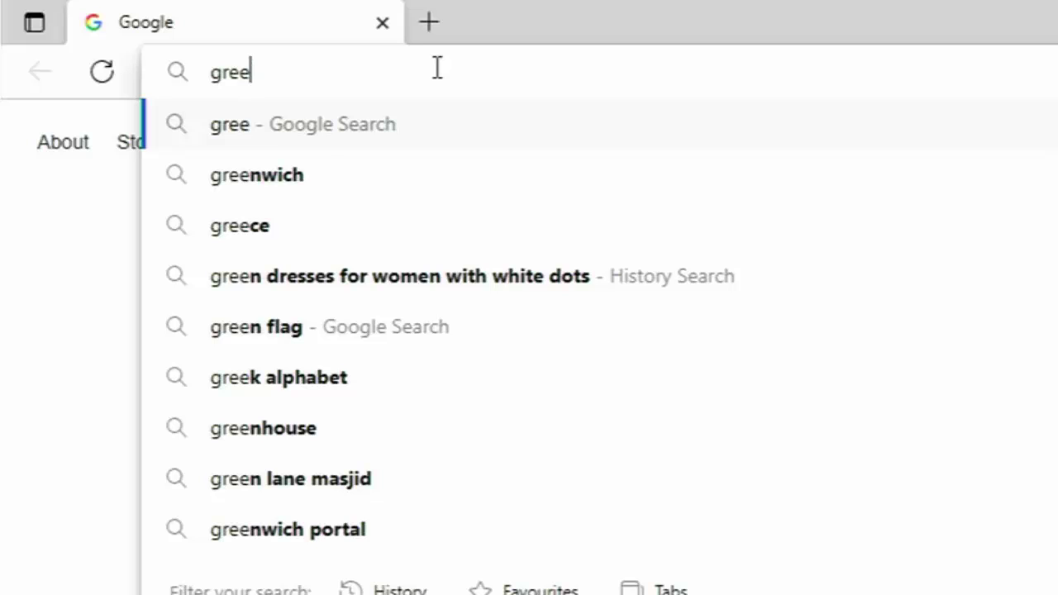
Remove the past search "green dresses for women with white dots" from the address suggestions for "gree".
{"action": "key", "text": "Down"}
{"action": "key", "text": "Down"}
{"action": "key", "text": "Down"}
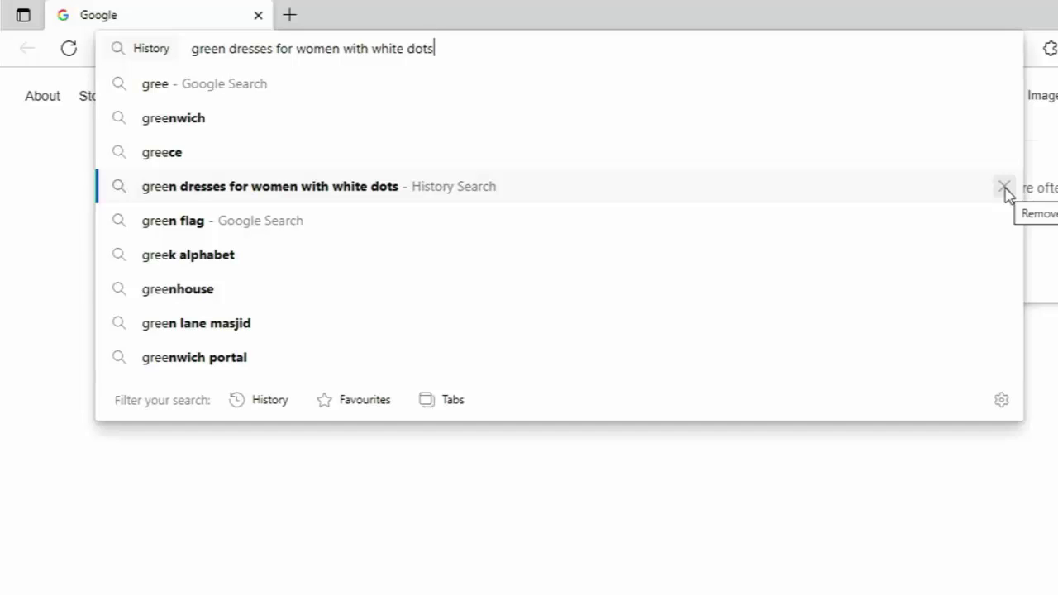
{"action": "left_click", "coordinate": [1005, 190]}
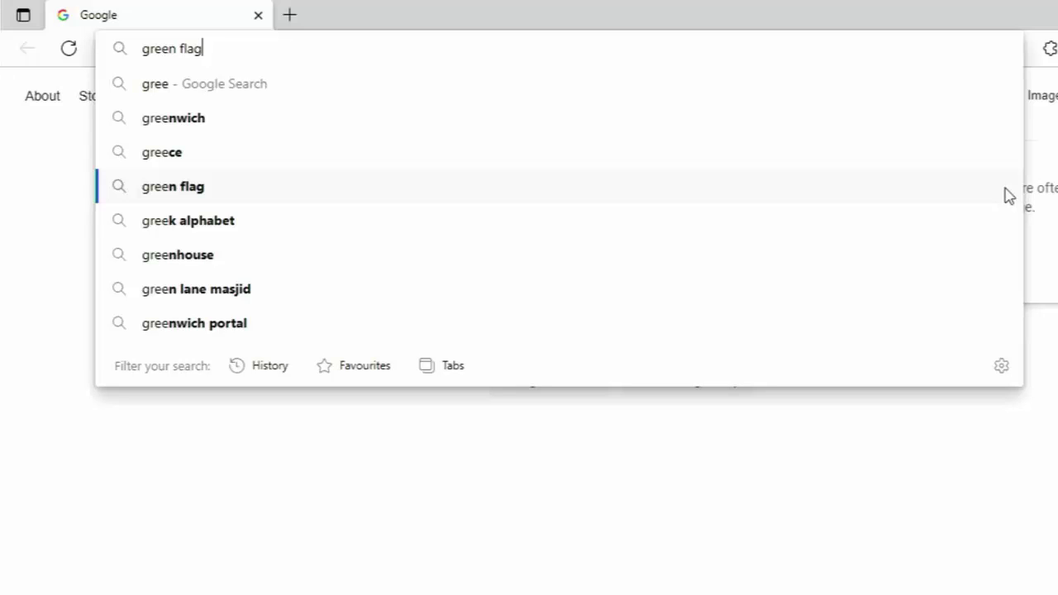
Clear the address field and enter "green dresses" to check the suggestions for the removed searches.
{"action": "key", "text": "BackSpace"}
{"action": "key", "text": "BackSpace"}
{"action": "key", "text": "BackSpace"}
{"action": "key", "text": "BackSpace"}
{"action": "key", "text": "BackSpace"}
{"action": "key", "text": "BackSpace"}
{"action": "key", "text": "BackSpace"}
{"action": "key", "text": "BackSpace"}
{"action": "key", "text": "BackSpace"}
{"action": "key", "text": "BackSpace"}
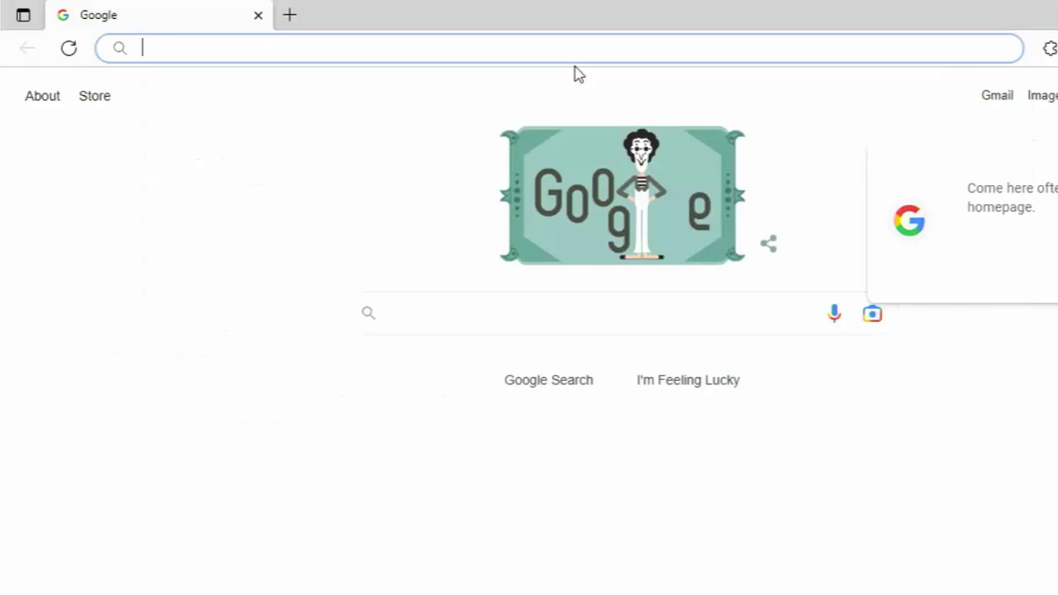
{"action": "type", "text": "g"}
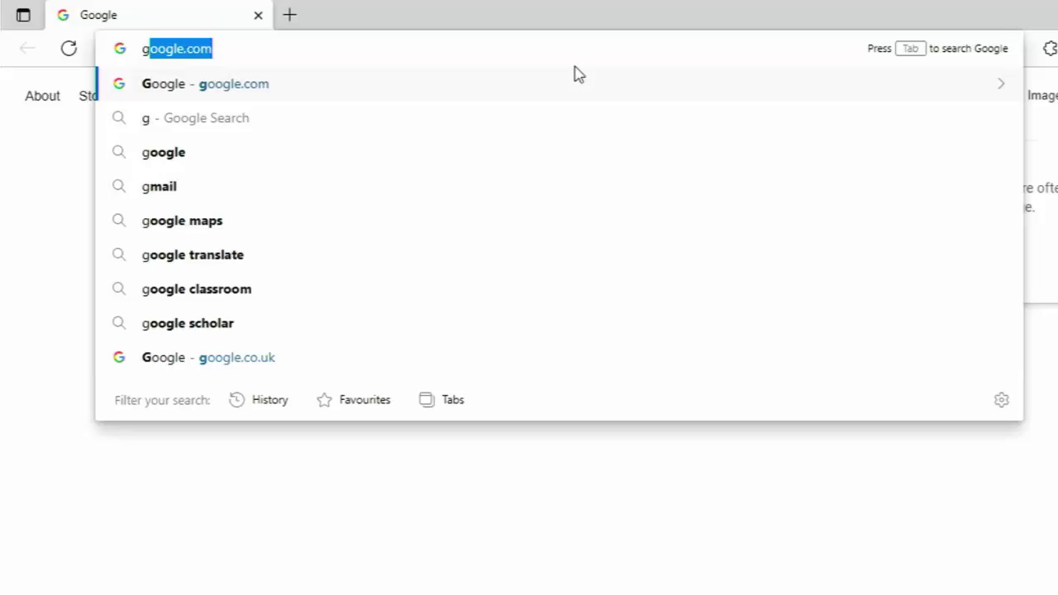
{"action": "type", "text": "ree"}
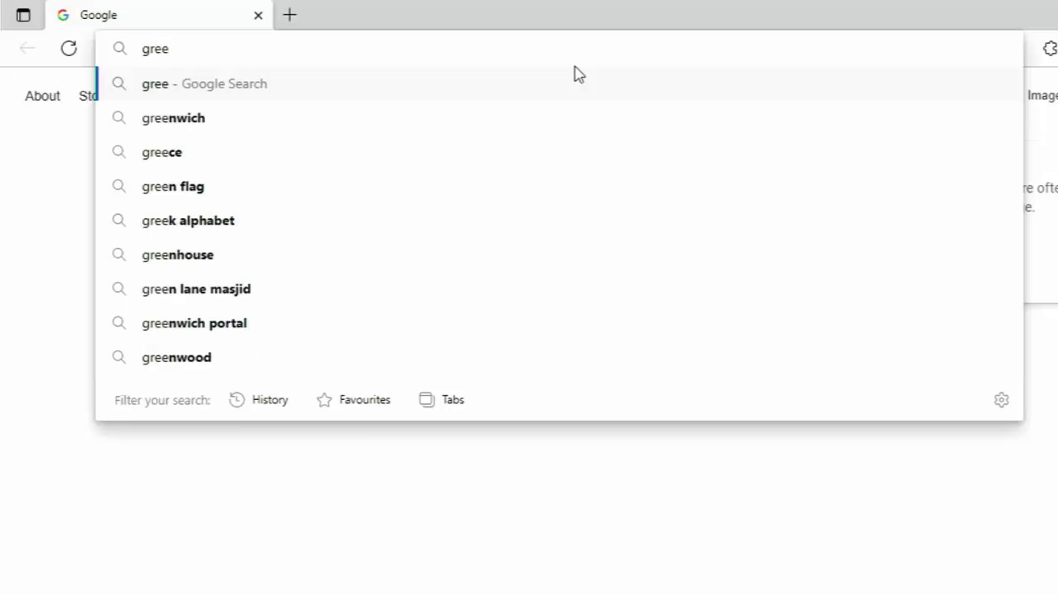
{"action": "type", "text": "n dresse"}
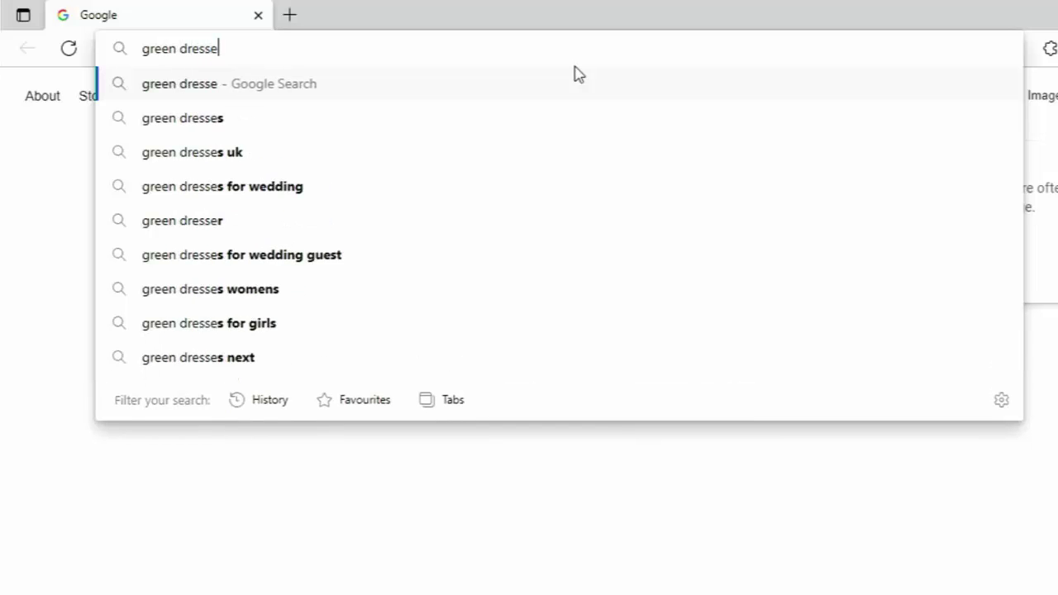
{"action": "type", "text": "s"}
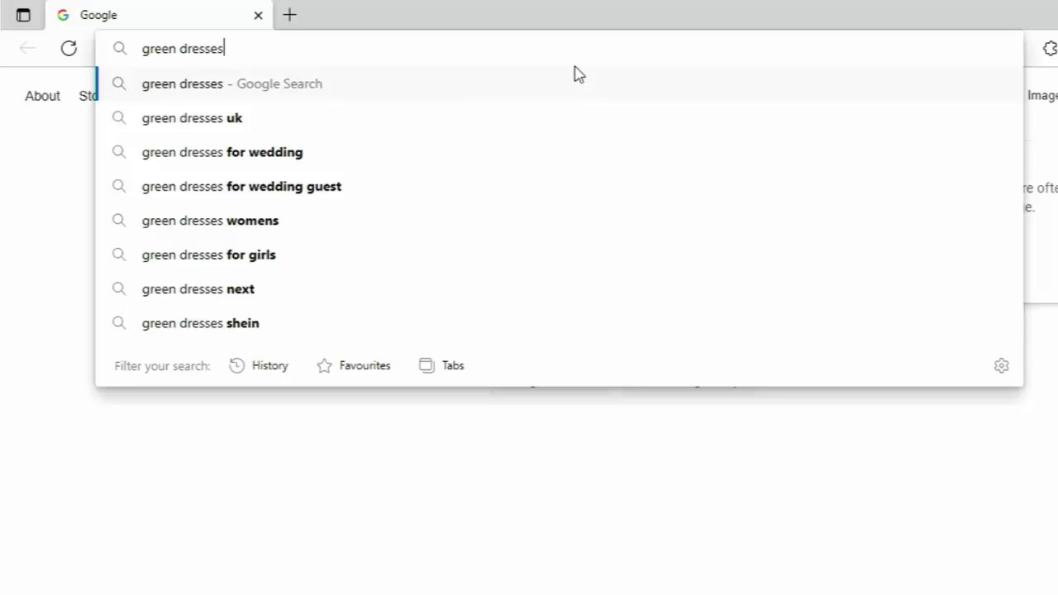
{"action": "key", "text": "BackSpace"}
{"action": "key", "text": "BackSpace"}
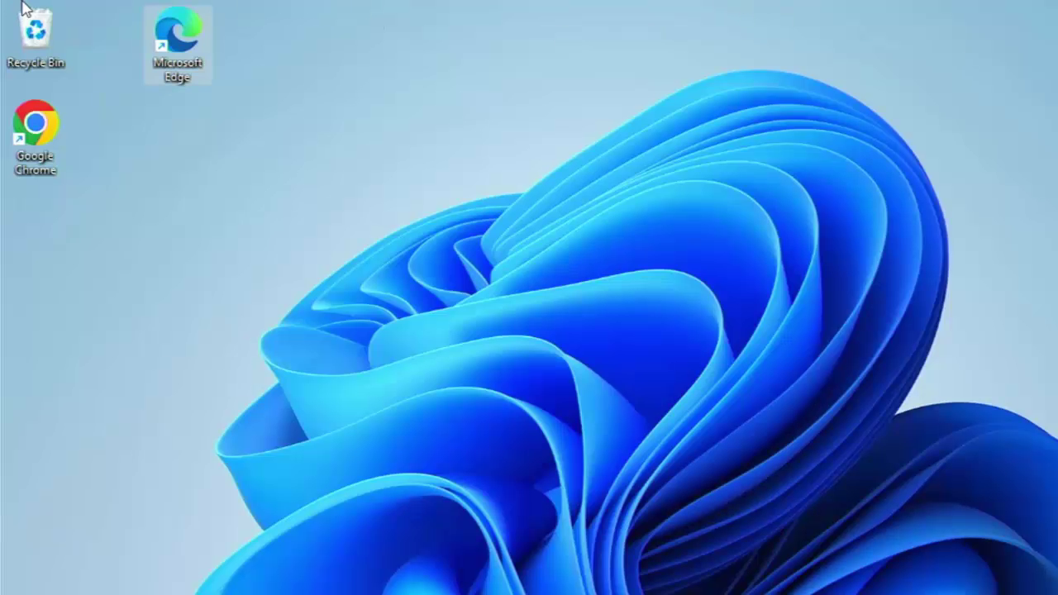
Open Google Chrome, enter "gree" as the address and remove the suggested past search "green dresses for women size 16".
{"action": "left_click", "coordinate": [51, 168]}
{"action": "double_click", "coordinate": [52, 169]}
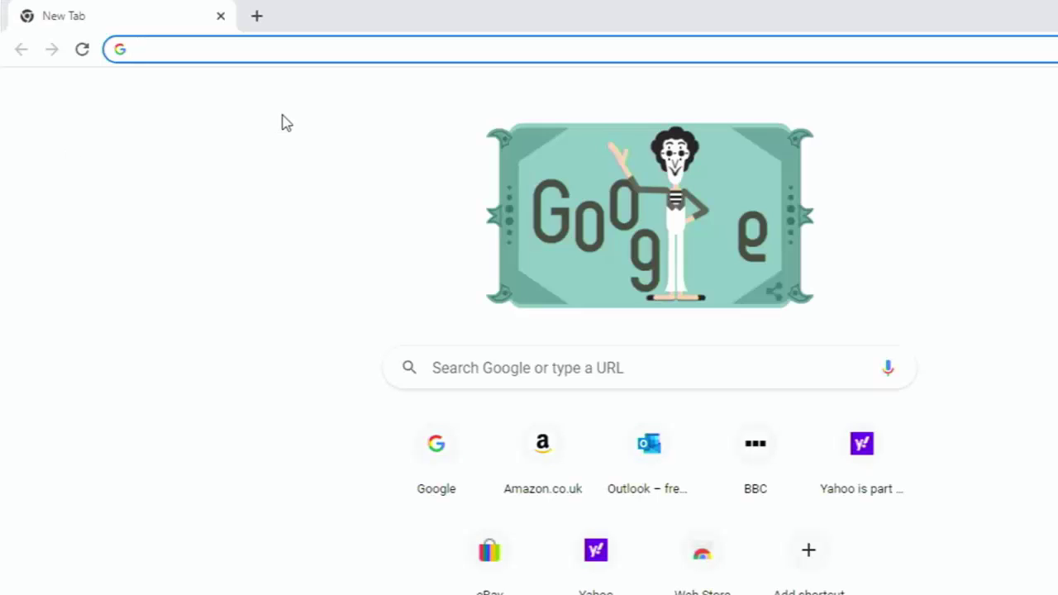
{"action": "type", "text": "gree"}
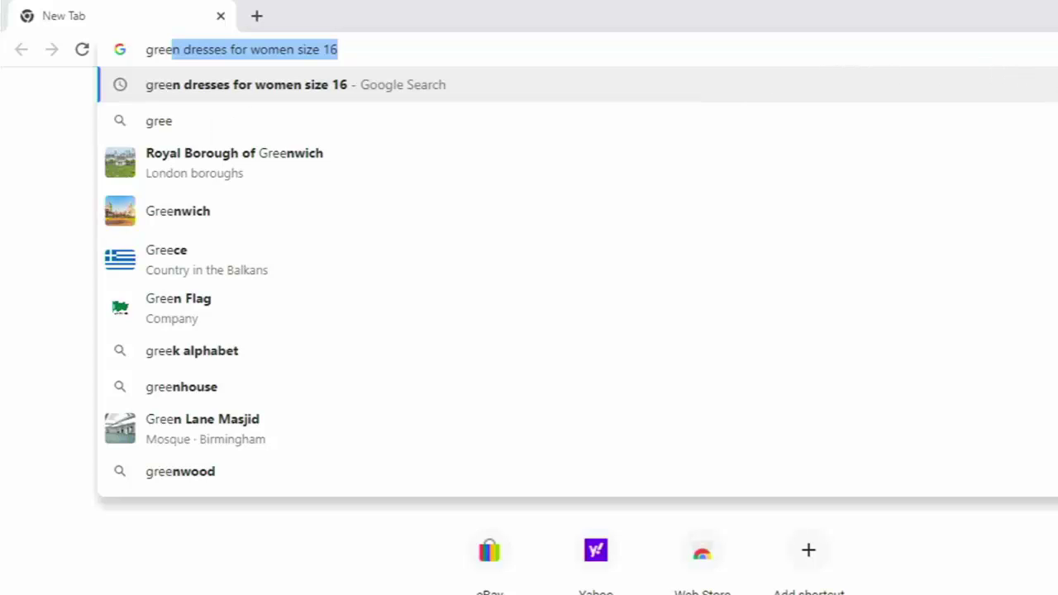
{"action": "key", "text": "BackSpace"}
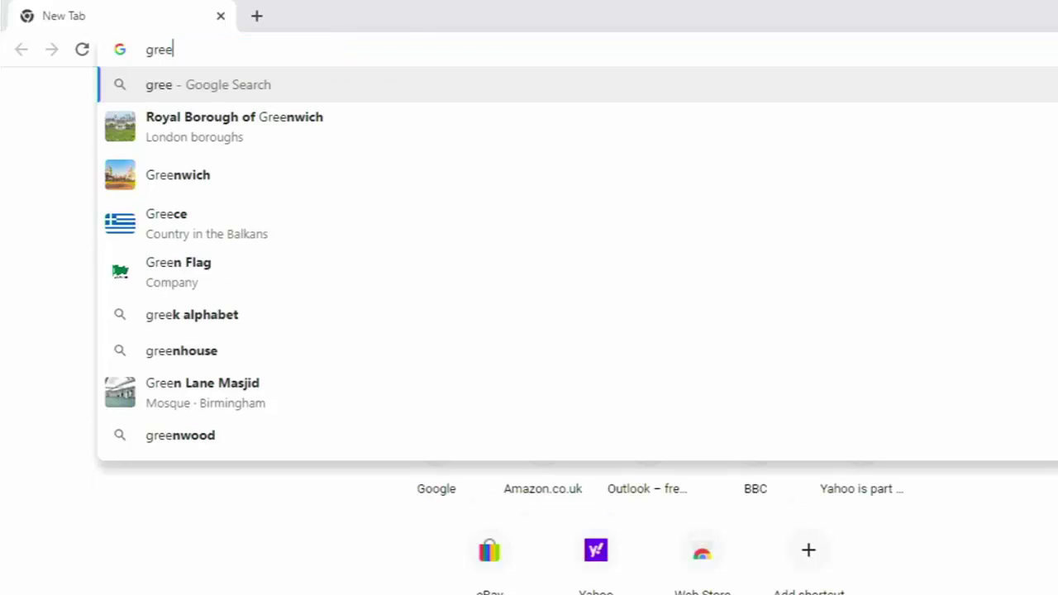
Clear the address field and enter "gre" to check Chrome's suggestions for the removed search.
{"action": "key", "text": "BackSpace"}
{"action": "key", "text": "BackSpace"}
{"action": "key", "text": "BackSpace"}
{"action": "key", "text": "BackSpace"}
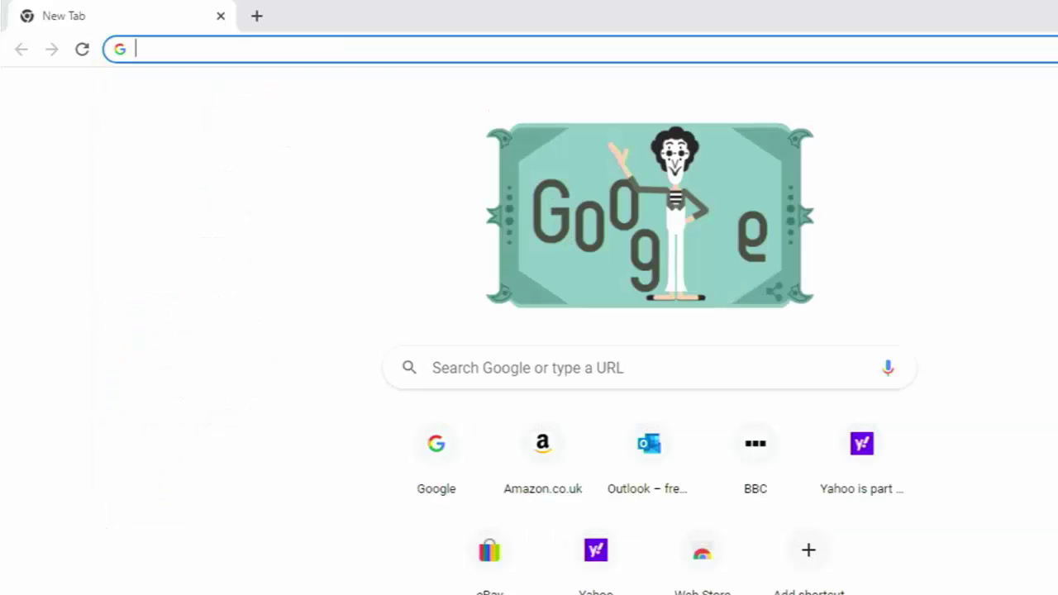
{"action": "type", "text": "gr"}
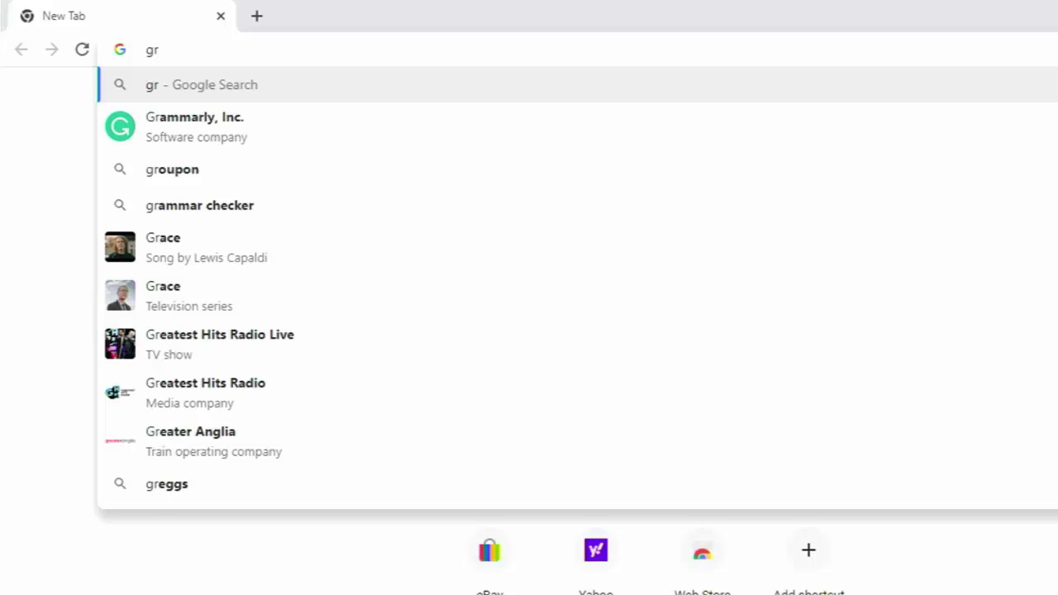
{"action": "type", "text": "e"}
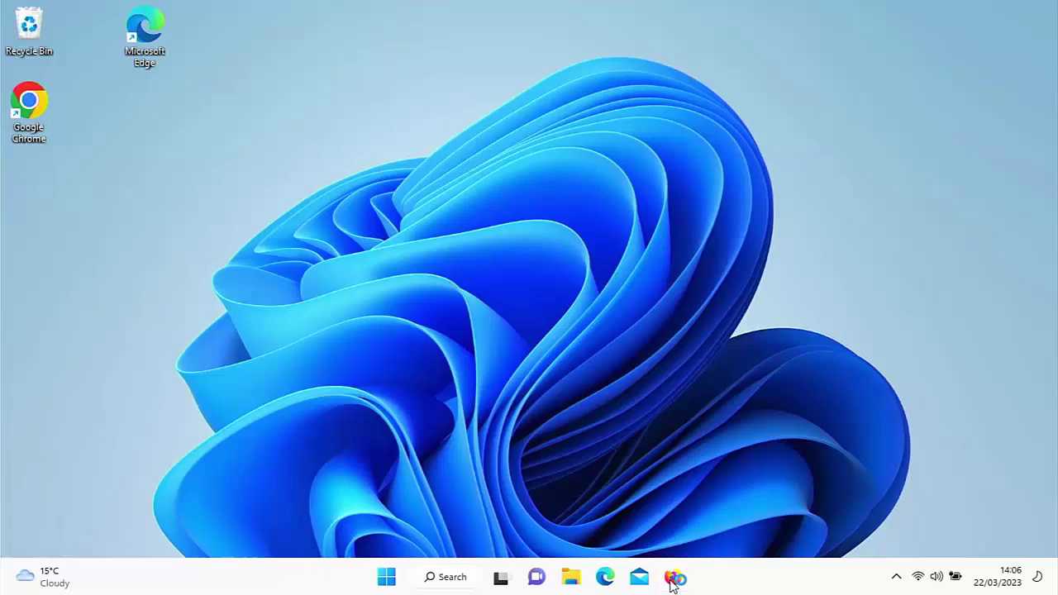
Open Firefox, enter "s" as the address and remove the suggested past search "sexy black underwear for women size 16".
{"action": "left_click", "coordinate": [674, 579]}
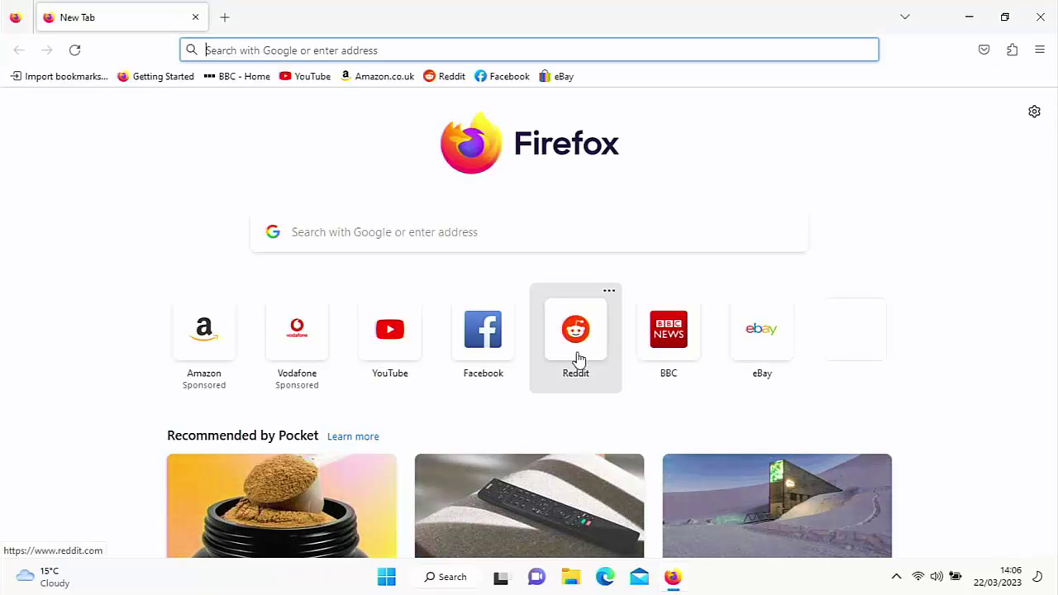
{"action": "type", "text": "s"}
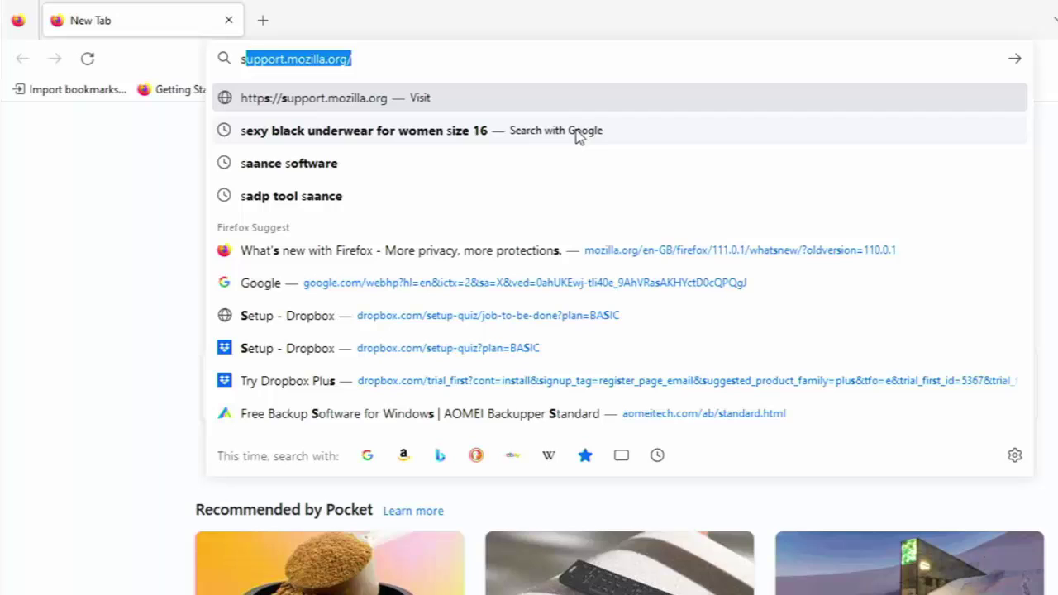
{"action": "key", "text": "BackSpace"}
{"action": "key", "text": "BackSpace"}
{"action": "type", "text": "s"}
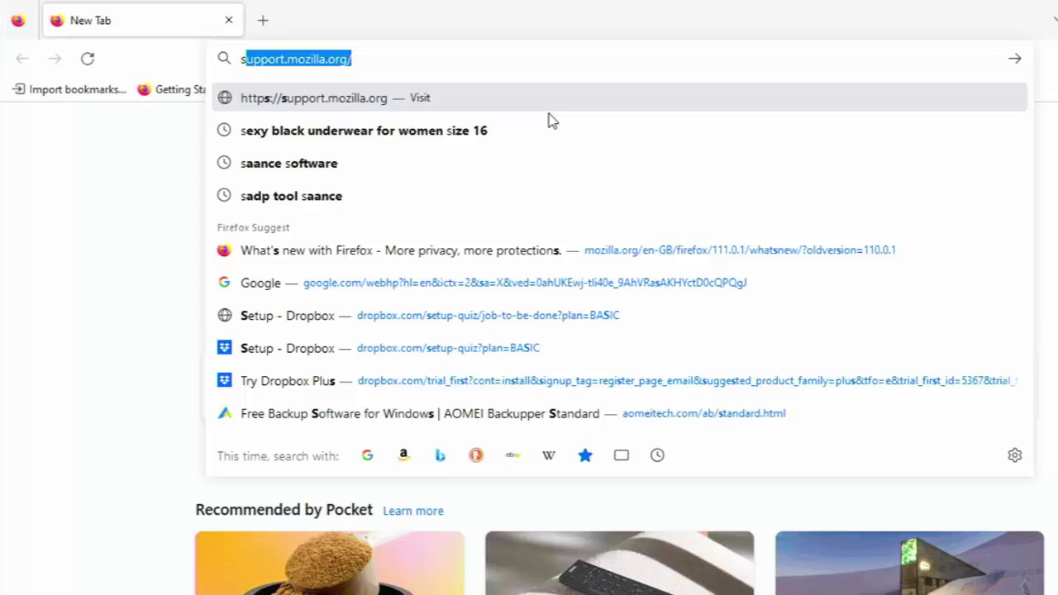
{"action": "key", "text": "Down"}
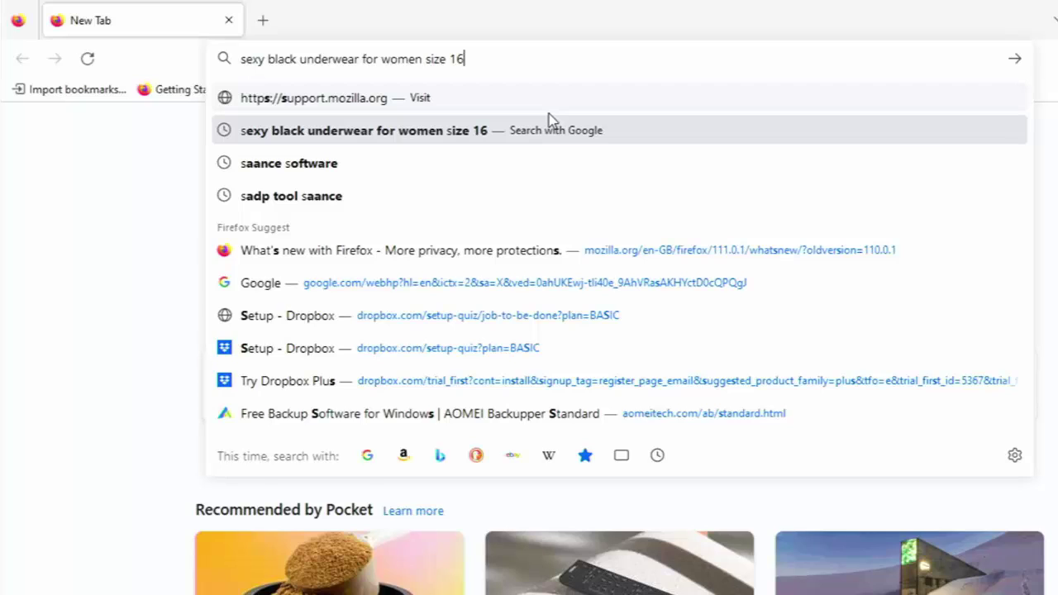
{"action": "key", "text": "shift+Delete"}
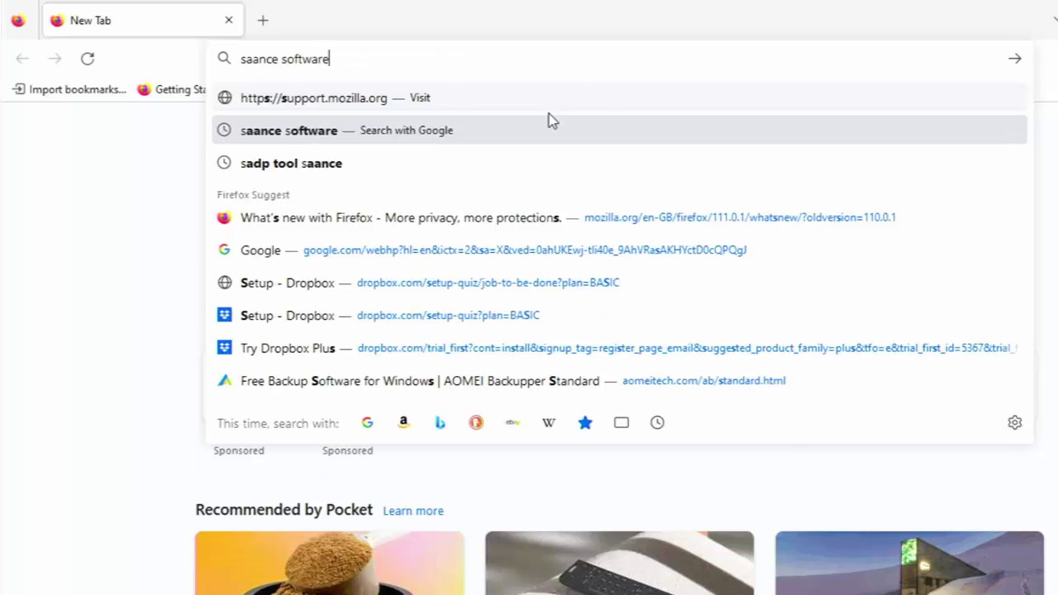
Clear the address field and enter "s" again to check Firefox's suggestions for the removed search.
{"action": "key", "text": "BackSpace"}
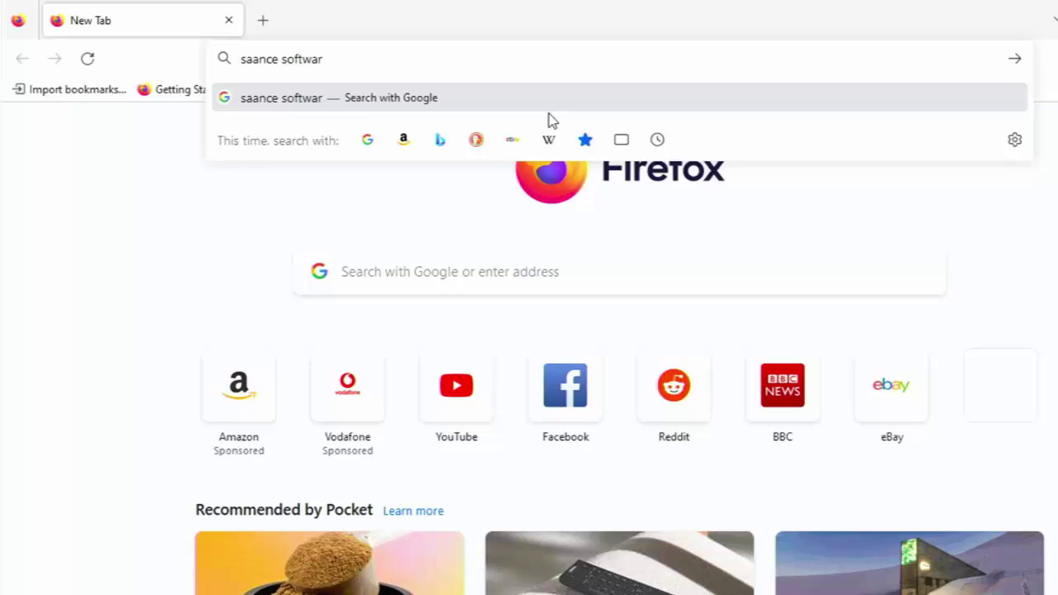
{"action": "key", "text": "BackSpace"}
{"action": "key", "text": "BackSpace"}
{"action": "key", "text": "BackSpace"}
{"action": "key", "text": "BackSpace"}
{"action": "key", "text": "BackSpace"}
{"action": "key", "text": "BackSpace"}
{"action": "key", "text": "BackSpace"}
{"action": "key", "text": "BackSpace"}
{"action": "key", "text": "BackSpace"}
{"action": "key", "text": "BackSpace"}
{"action": "key", "text": "BackSpace"}
{"action": "key", "text": "BackSpace"}
{"action": "key", "text": "BackSpace"}
{"action": "key", "text": "BackSpace"}
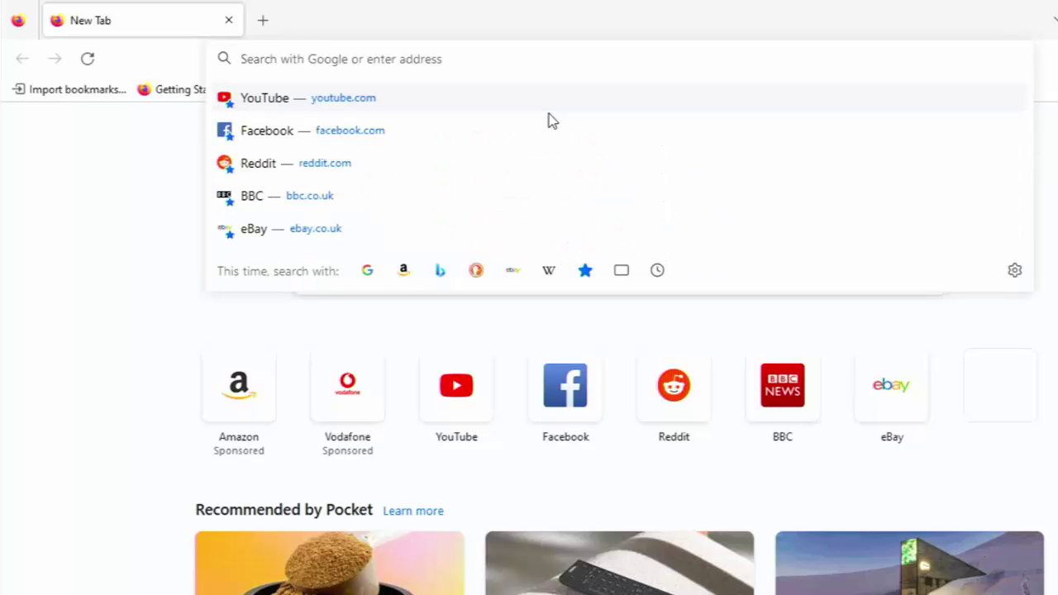
{"action": "type", "text": "support.mozilla.org/"}
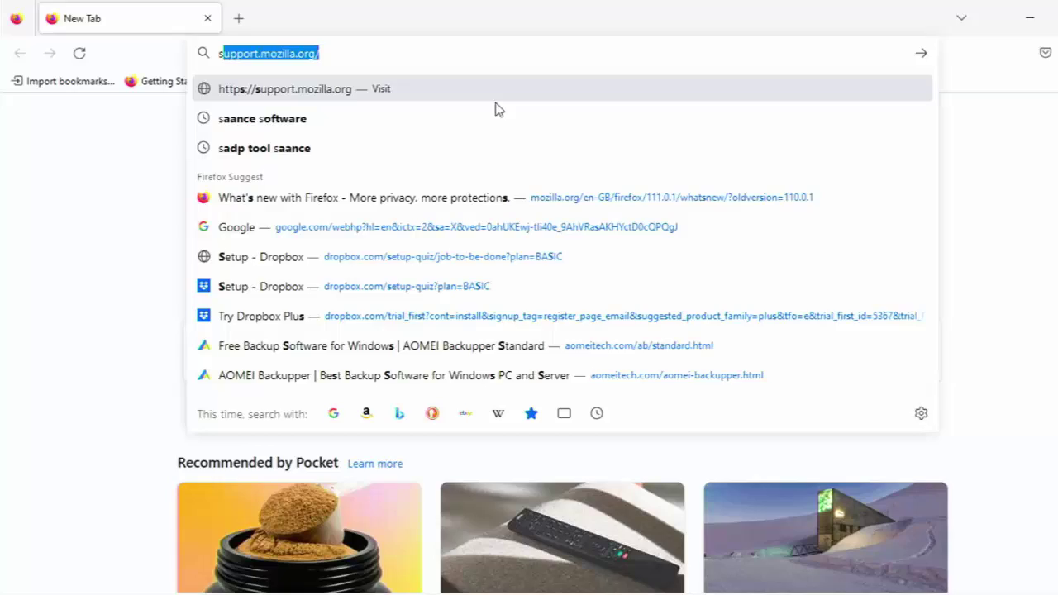
Open the Clear Data options for Cookies and Site Data in Firefox's Privacy & Security settings.
{"action": "left_click", "coordinate": [1045, 50]}
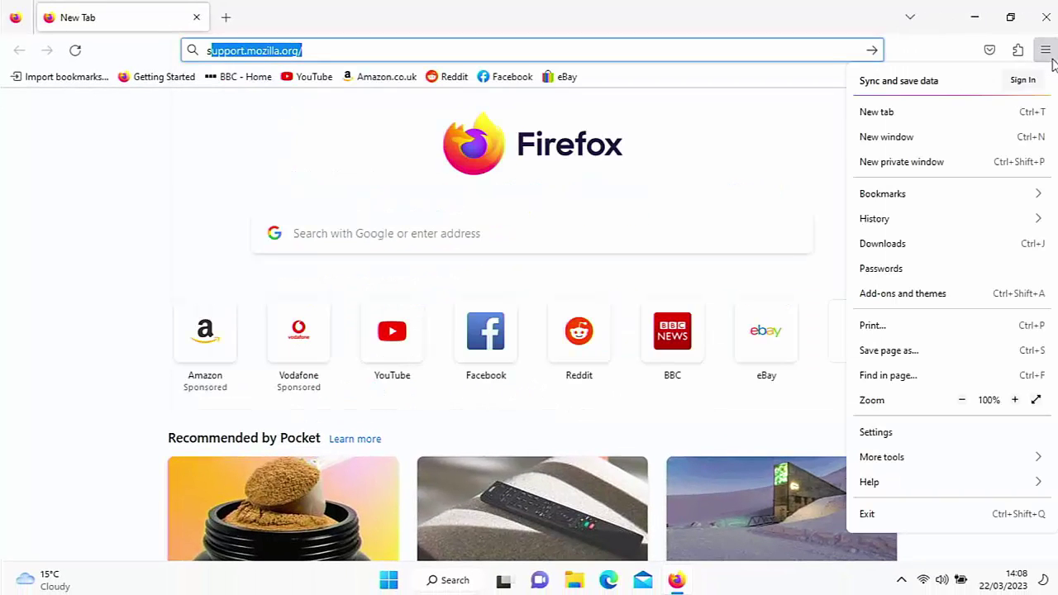
{"action": "left_click", "coordinate": [876, 433]}
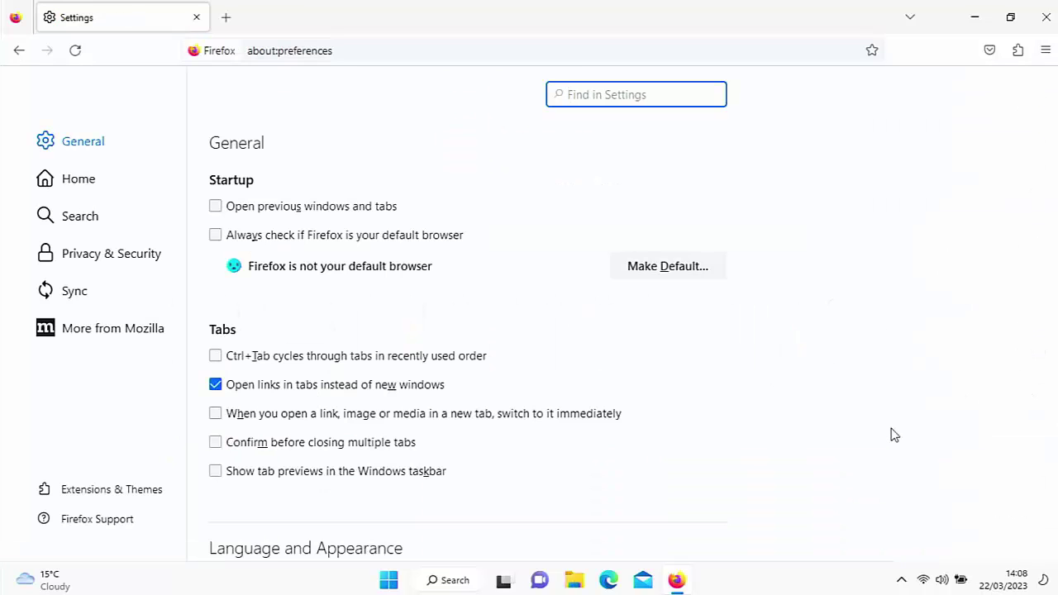
{"action": "left_click", "coordinate": [142, 272]}
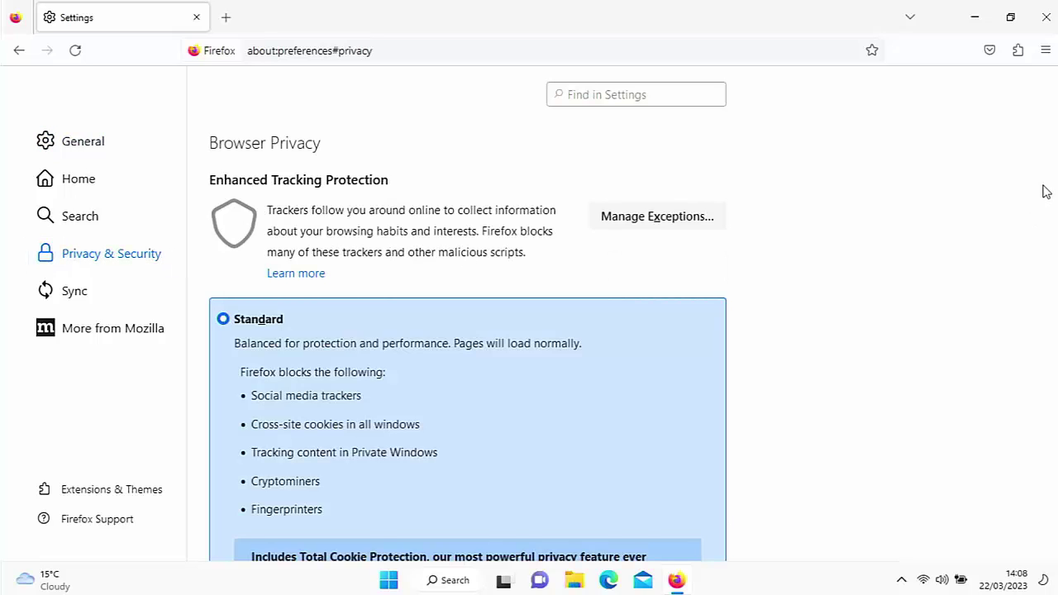
{"action": "scroll", "coordinate": [468, 347], "scroll_direction": "down", "scroll_amount": 7}
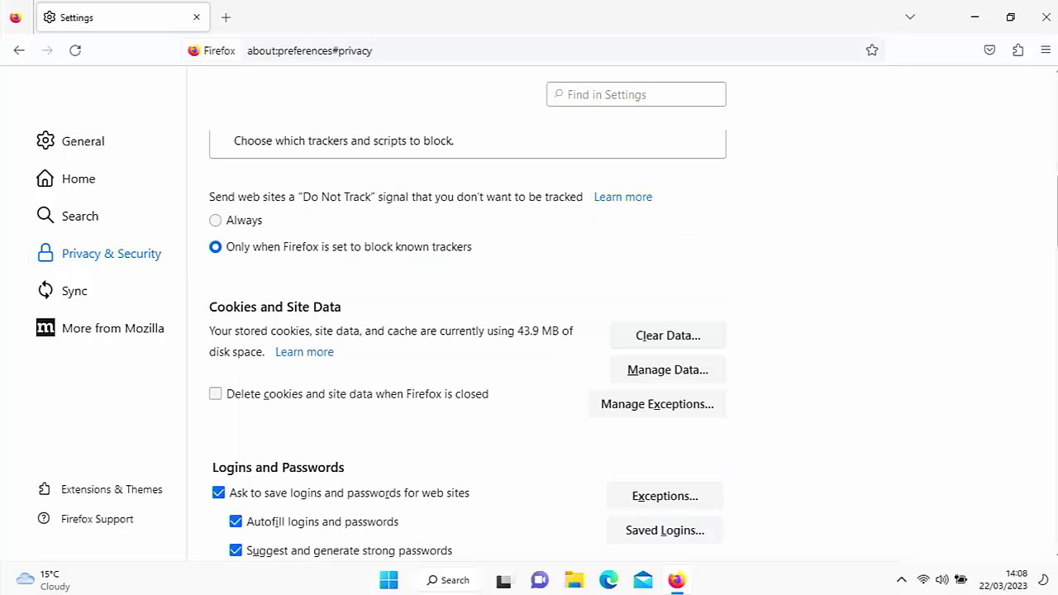
{"action": "left_click", "coordinate": [661, 345]}
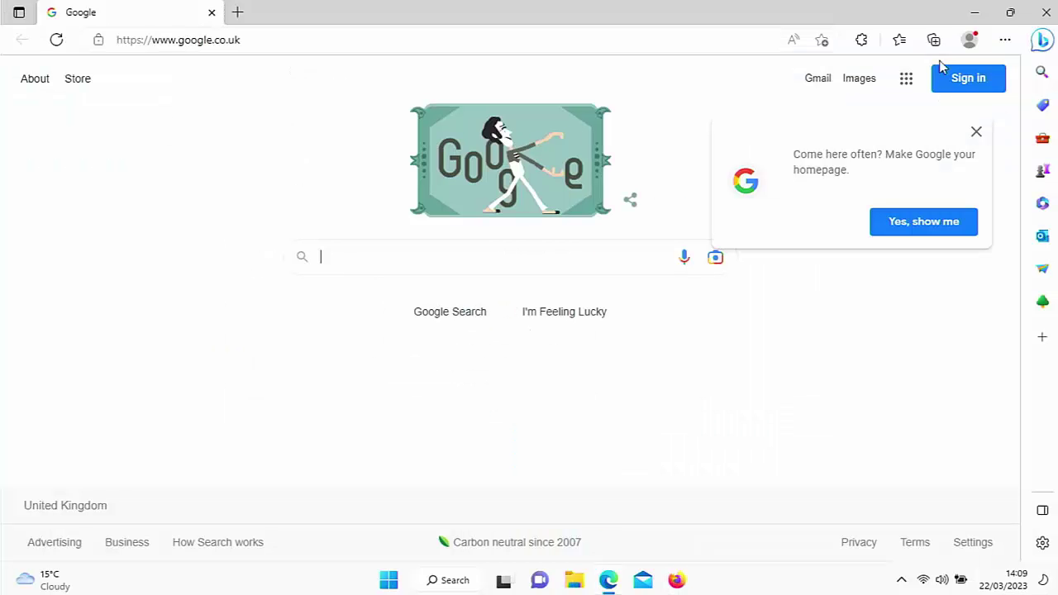
Switch to Edge and open the Clear browsing data options in its Privacy, search, and services settings.
{"action": "left_click", "coordinate": [1006, 41]}
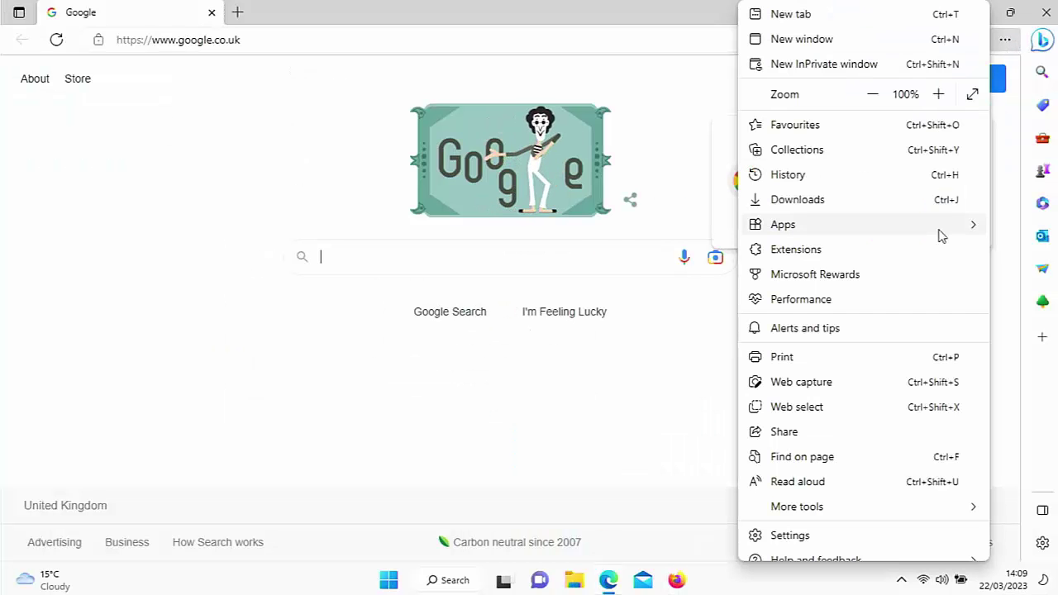
{"action": "left_click", "coordinate": [799, 536]}
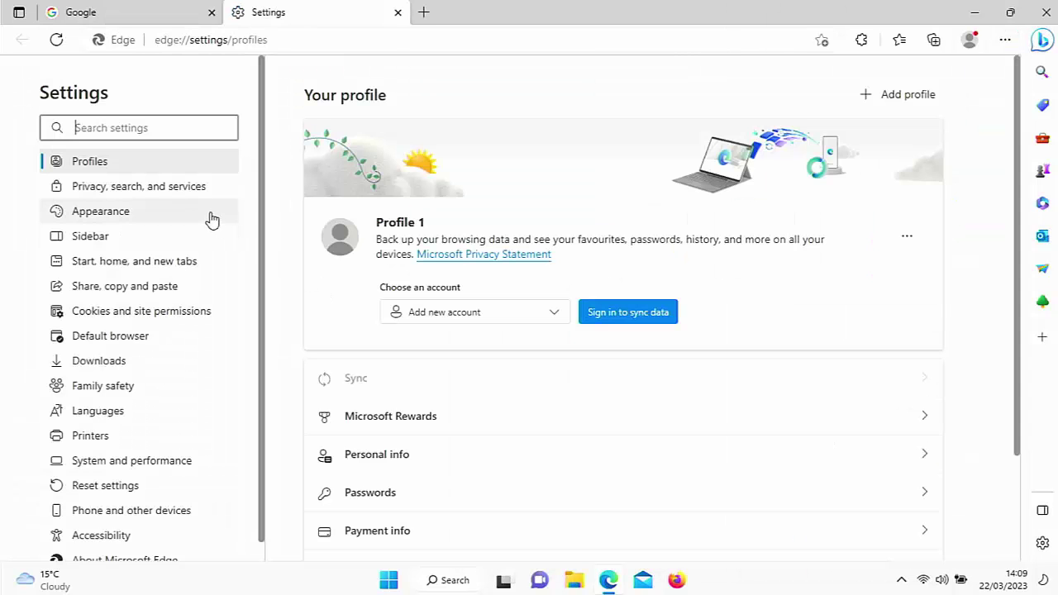
{"action": "left_click", "coordinate": [196, 192]}
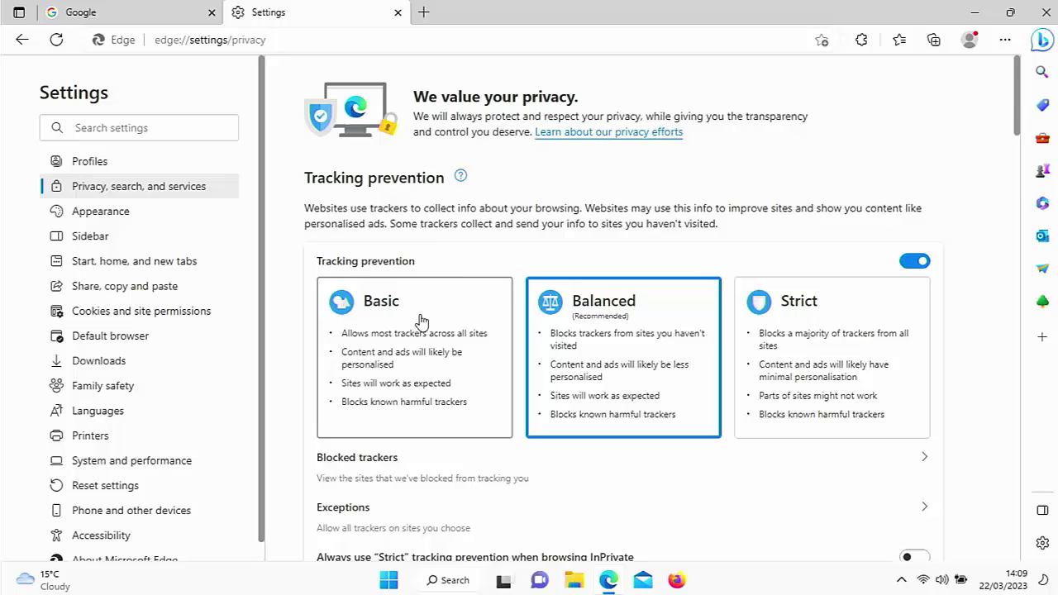
{"action": "scroll", "coordinate": [520, 324], "scroll_direction": "down", "scroll_amount": 5}
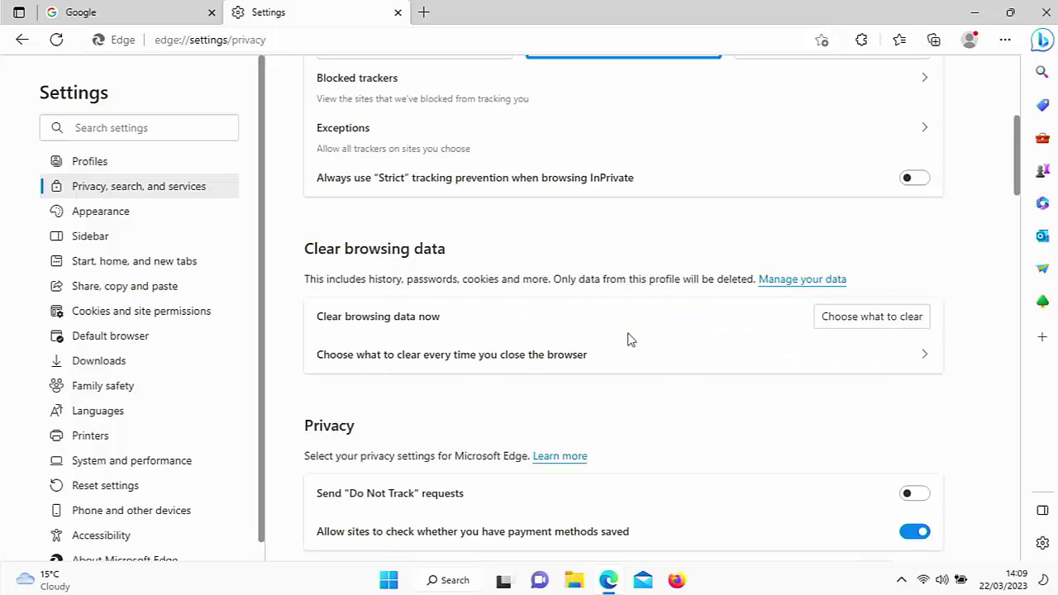
{"action": "left_click", "coordinate": [821, 323]}
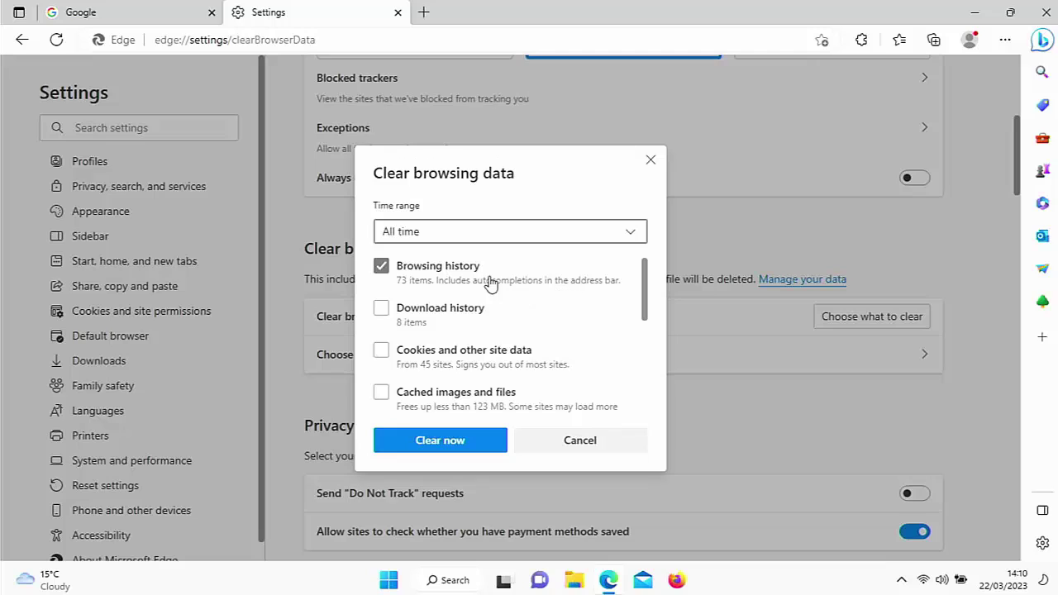
Try the time ranges Last hour, Last 24 hours and Last 7 days for clearing, and end on Last 4 weeks.
{"action": "left_click", "coordinate": [445, 240]}
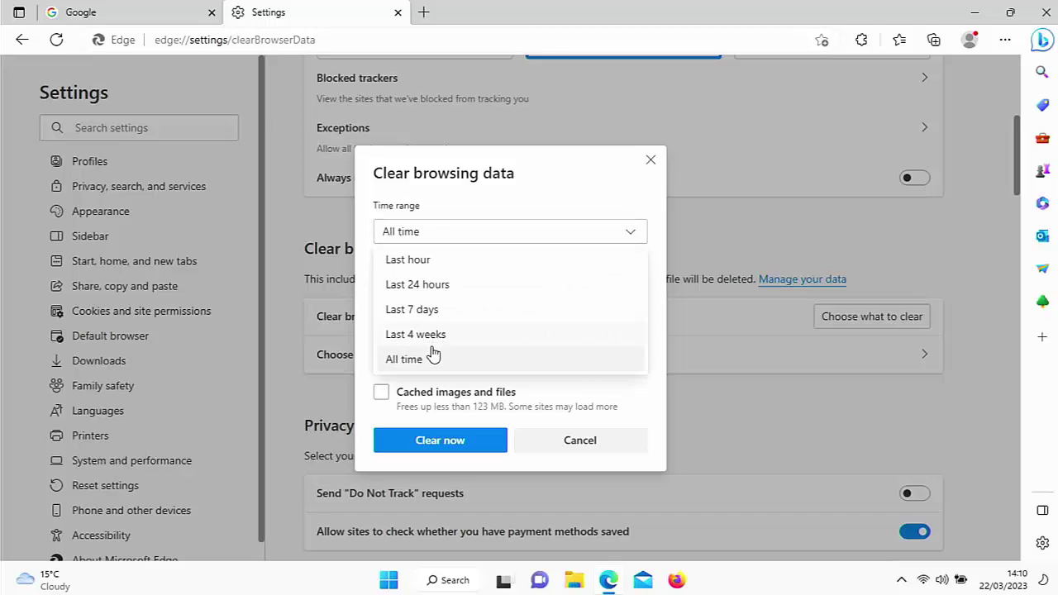
{"action": "left_click", "coordinate": [426, 263]}
{"action": "left_click", "coordinate": [429, 239]}
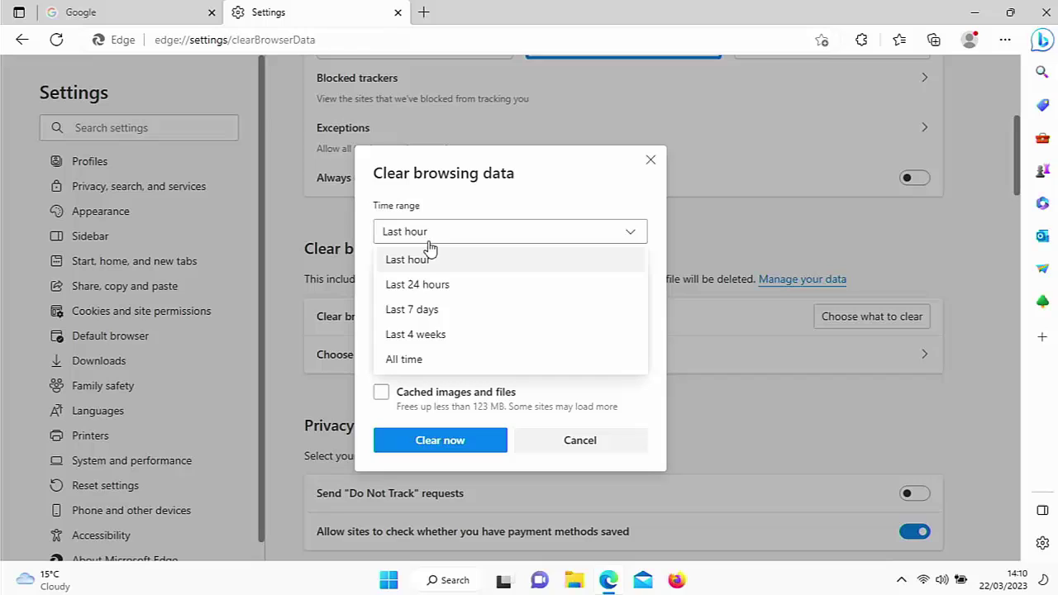
{"action": "left_click", "coordinate": [423, 285]}
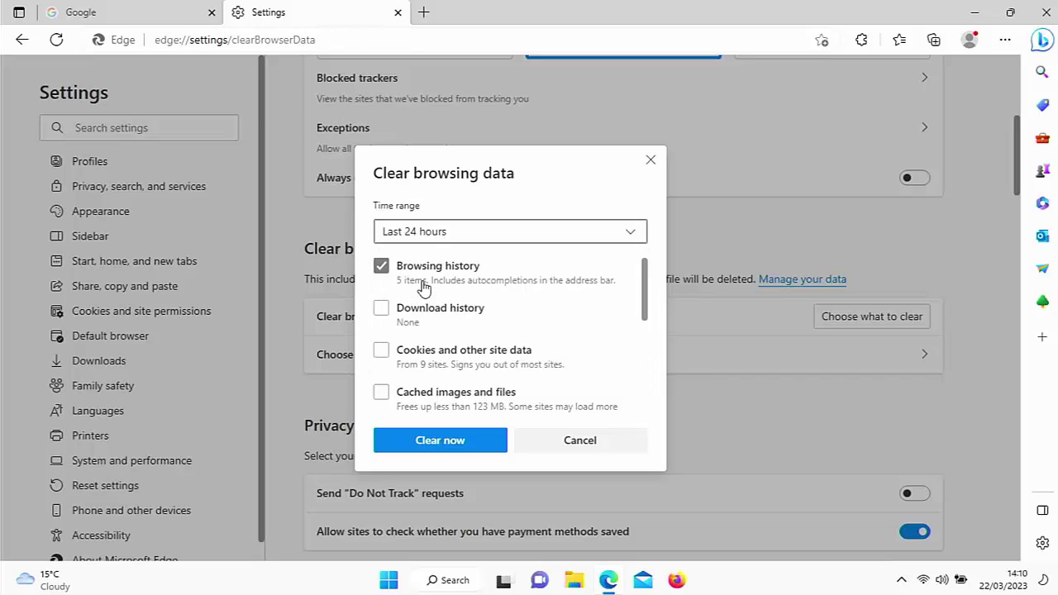
{"action": "left_click", "coordinate": [424, 242]}
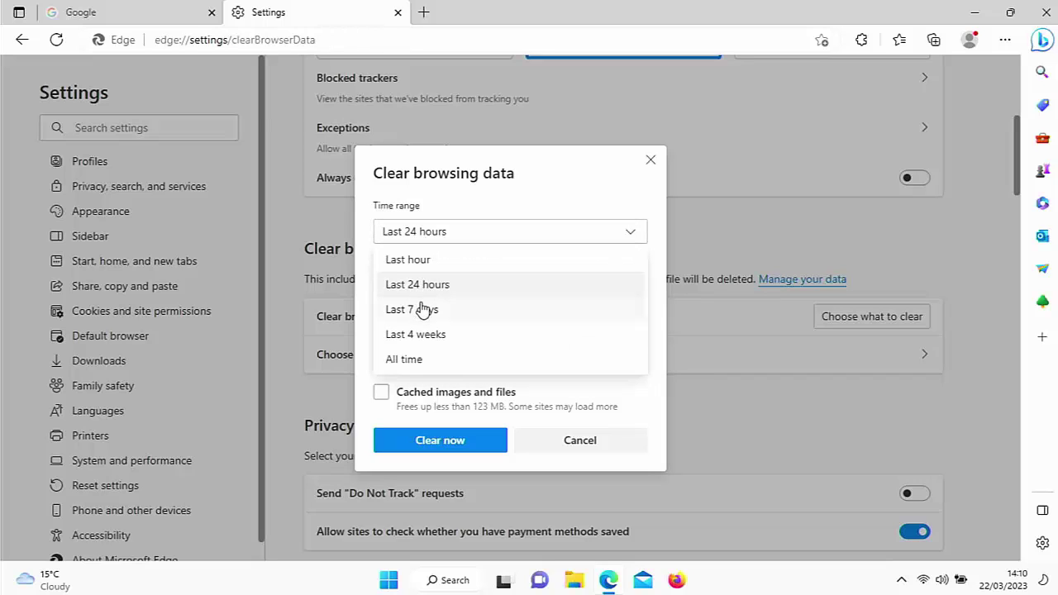
{"action": "left_click", "coordinate": [422, 309]}
{"action": "left_click", "coordinate": [424, 239]}
{"action": "left_click", "coordinate": [415, 334]}
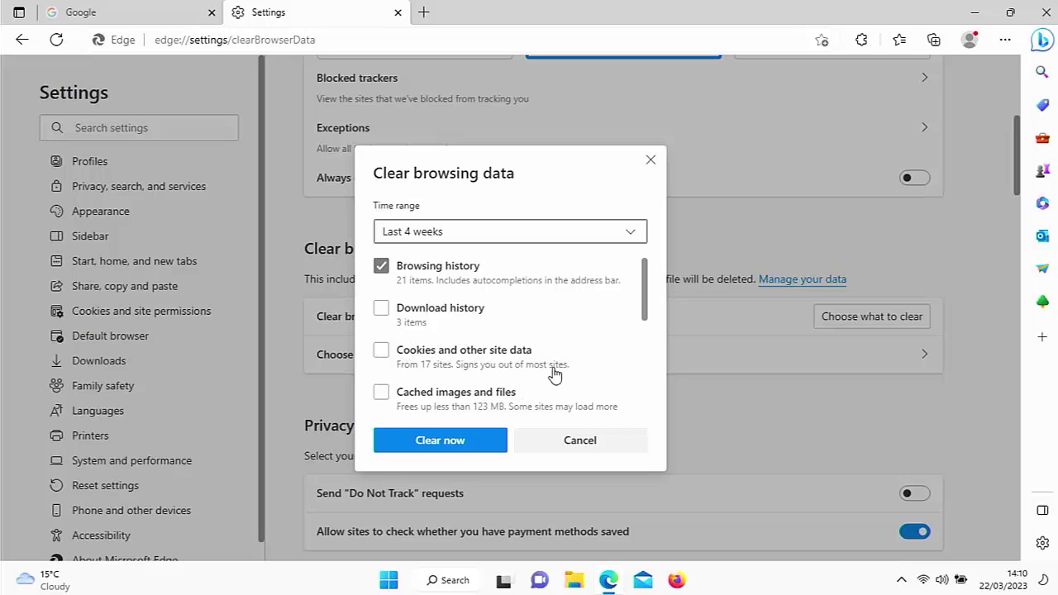
Review the full list of data types offered for clearing in Edge, from browsing history to Media Foundation data.
{"action": "scroll", "coordinate": [633, 316], "scroll_direction": "down", "scroll_amount": 3}
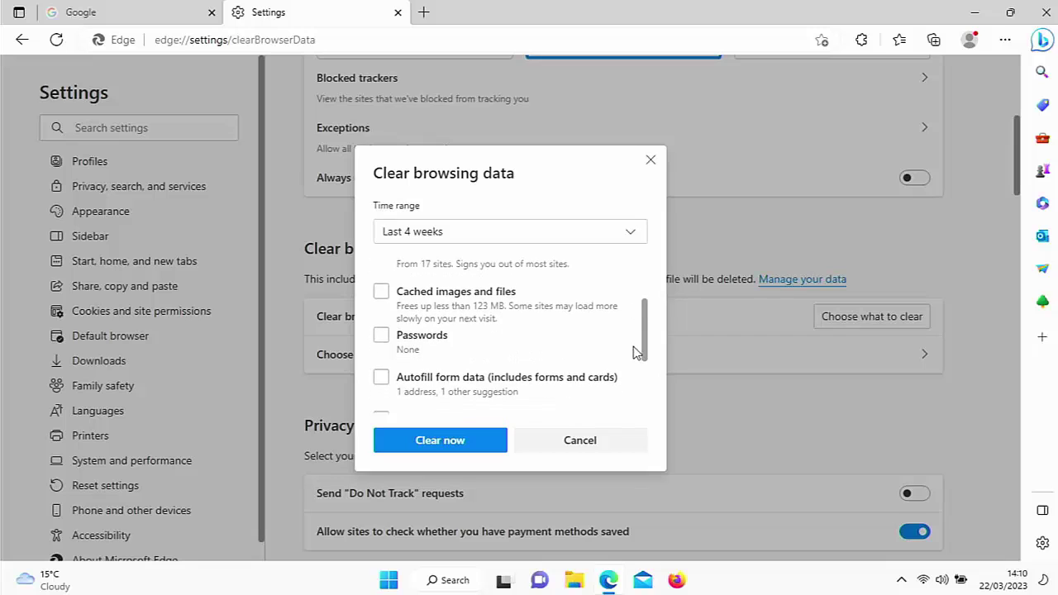
{"action": "scroll", "coordinate": [626, 372], "scroll_direction": "down", "scroll_amount": 3}
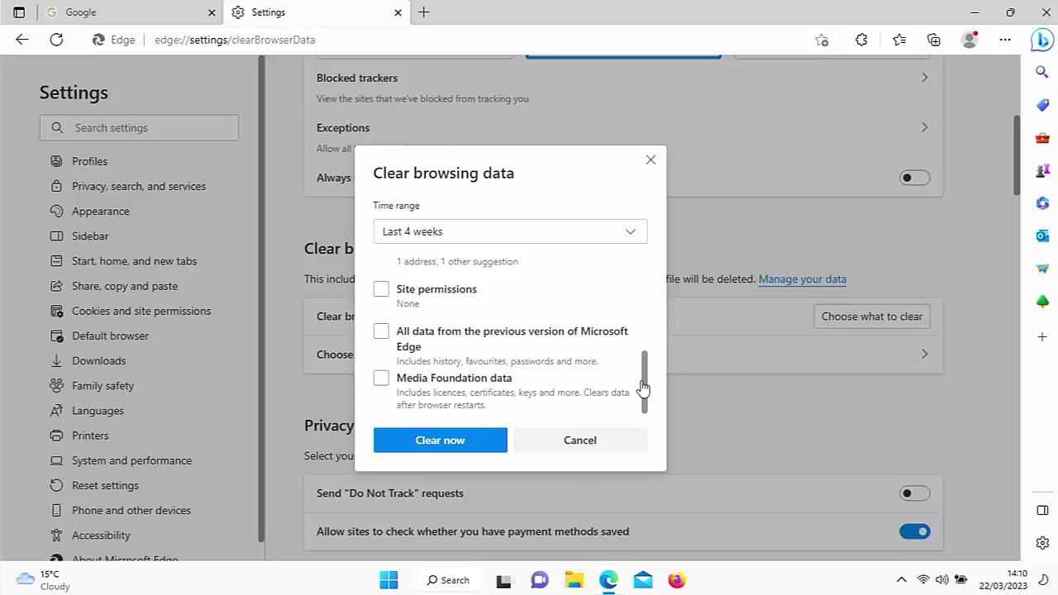
{"action": "left_click_drag", "start_coordinate": [643, 387], "coordinate": [648, 275]}
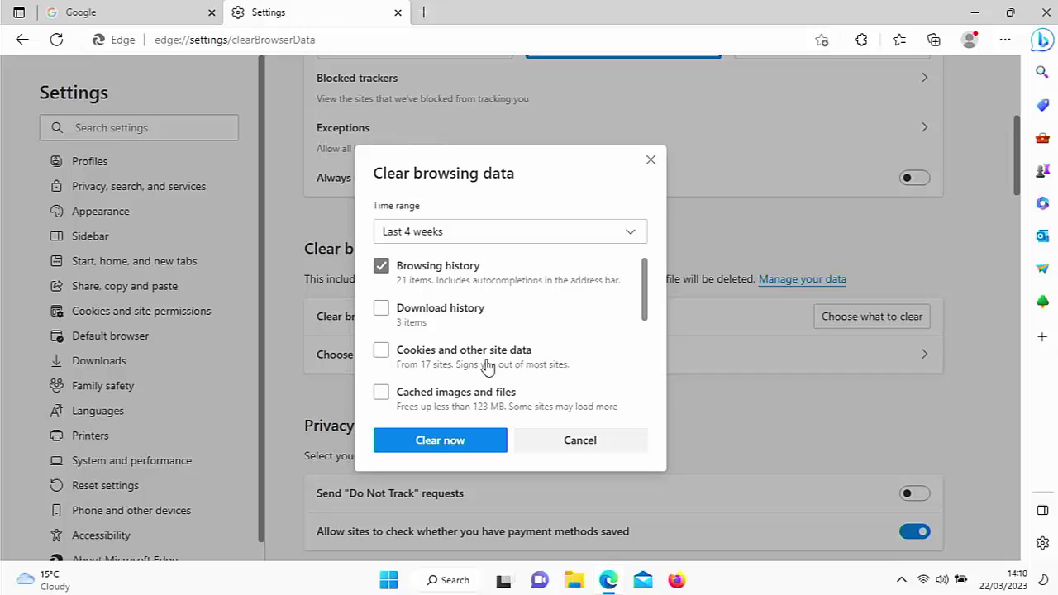
{"action": "left_click_drag", "start_coordinate": [649, 305], "coordinate": [637, 355]}
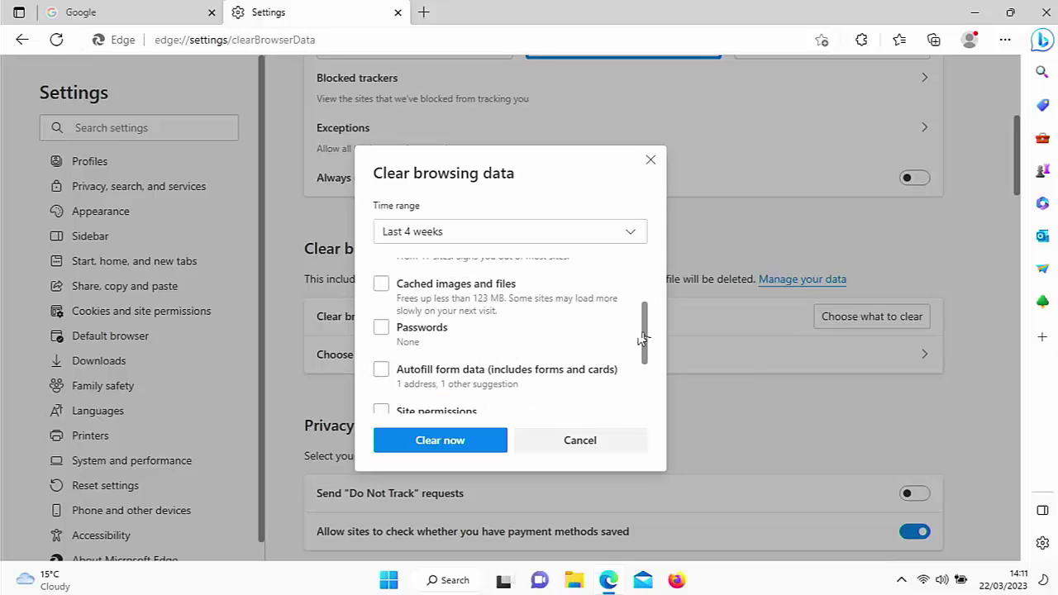
{"action": "left_click_drag", "start_coordinate": [645, 335], "coordinate": [645, 276]}
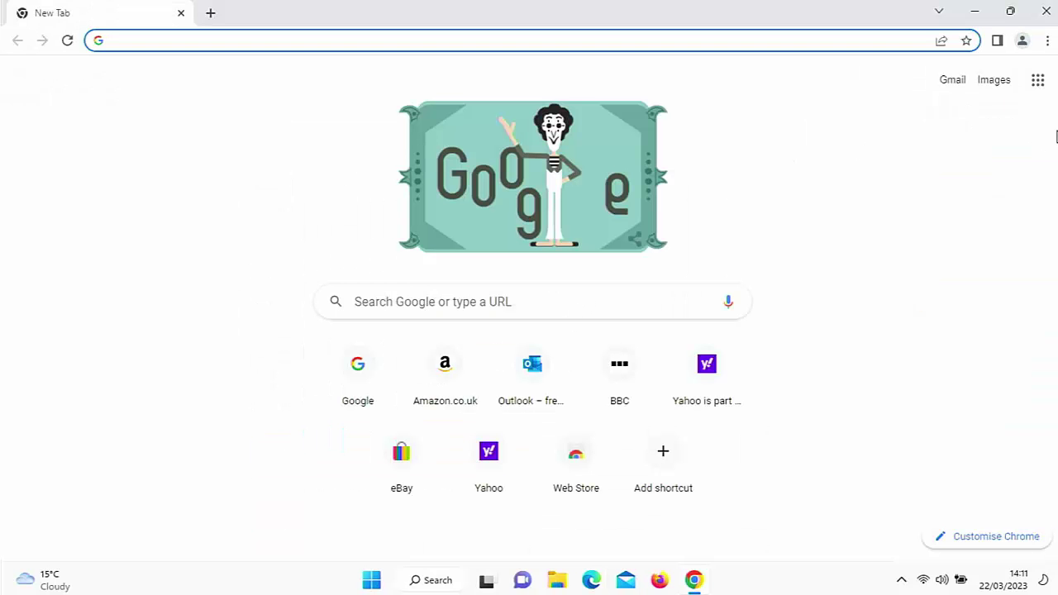
Switch to Chrome and open the Clear browsing data options in its Privacy and security settings.
{"action": "left_click", "coordinate": [1047, 41]}
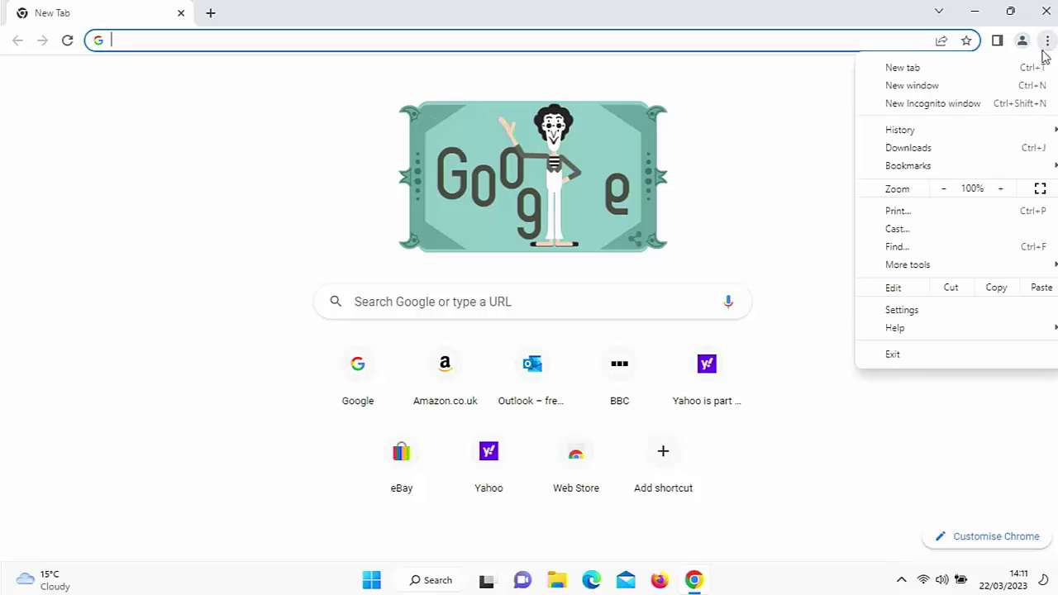
{"action": "left_click", "coordinate": [943, 311]}
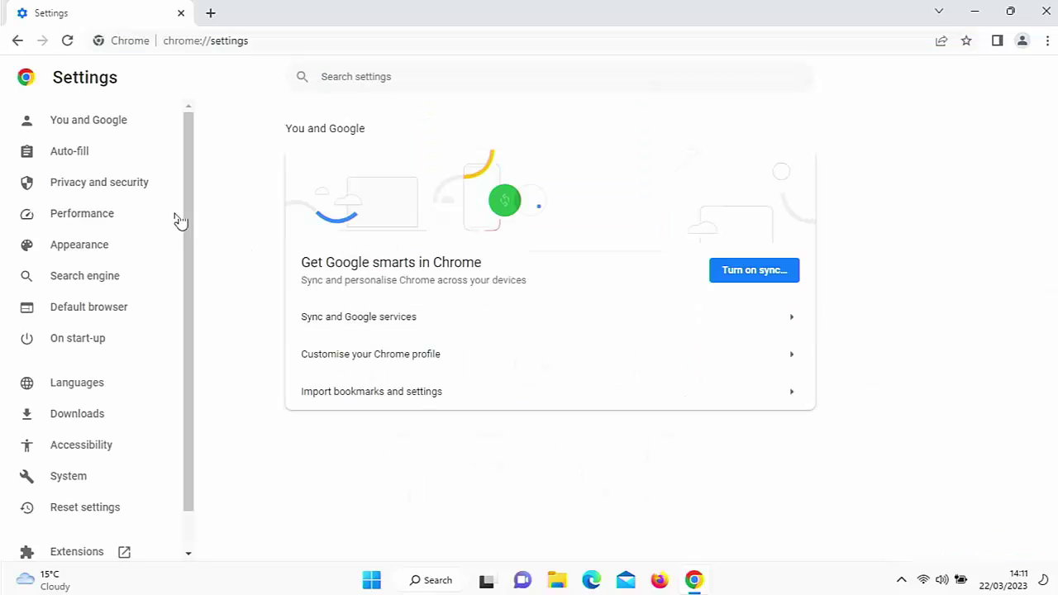
{"action": "left_click", "coordinate": [121, 186]}
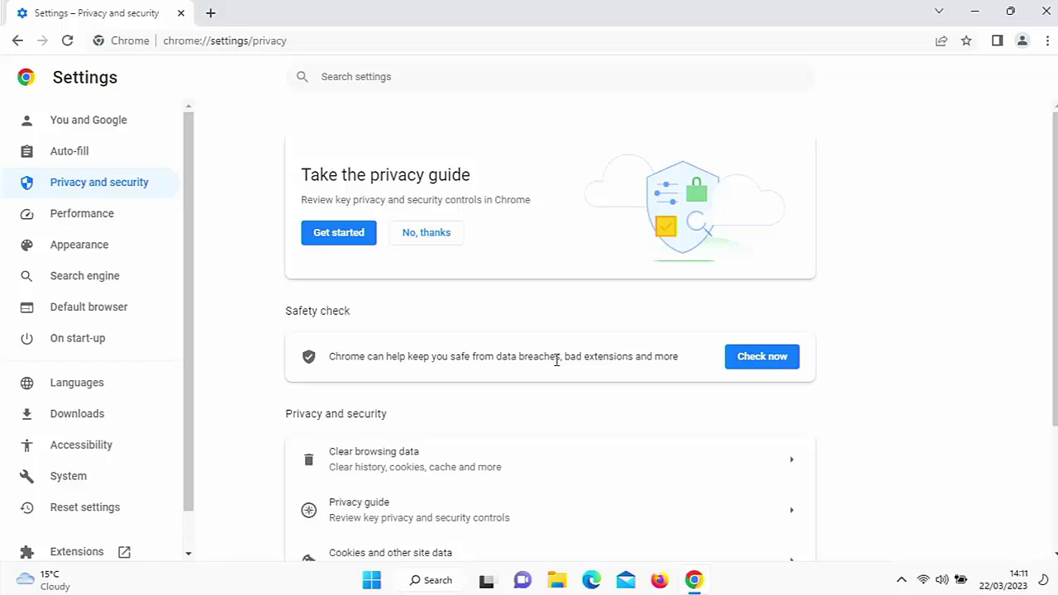
{"action": "scroll", "coordinate": [557, 360], "scroll_direction": "down", "scroll_amount": 1}
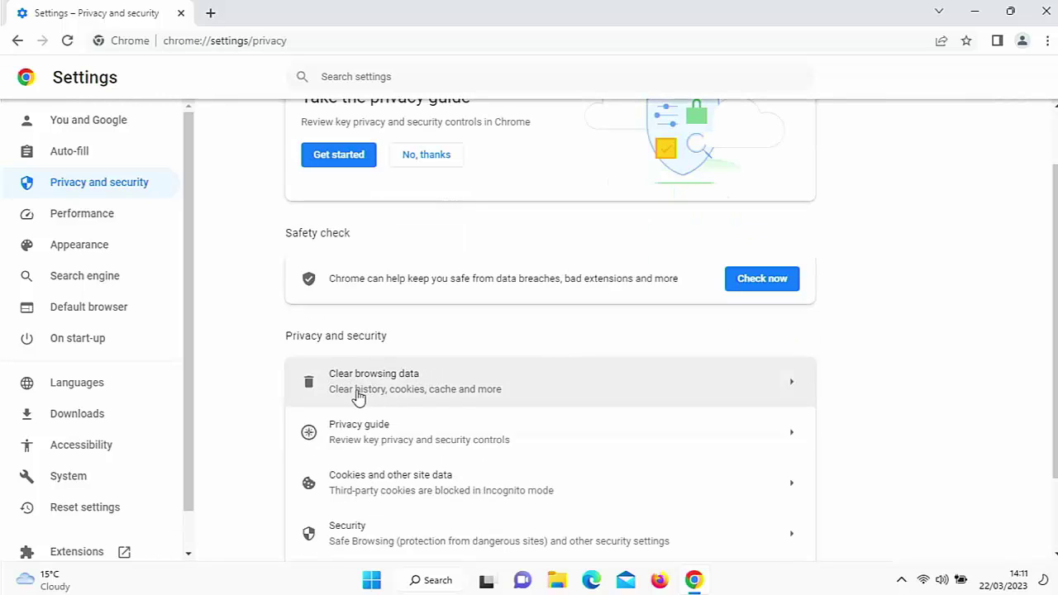
{"action": "left_click", "coordinate": [394, 395]}
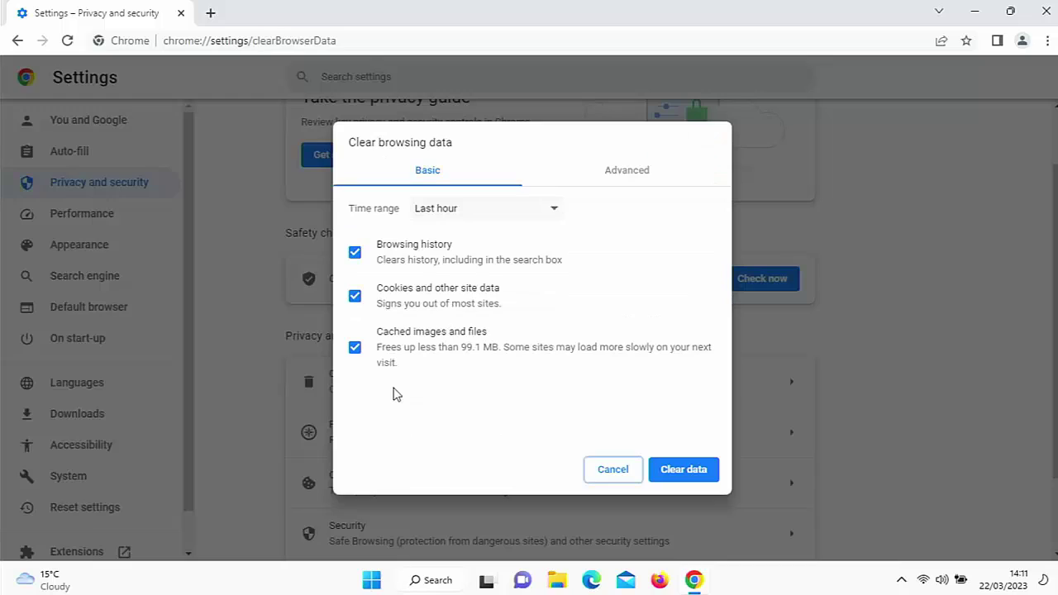
Check the available time ranges, and deselect cookies and cached images in the Basic options so only Browsing history is selected.
{"action": "left_click", "coordinate": [470, 212]}
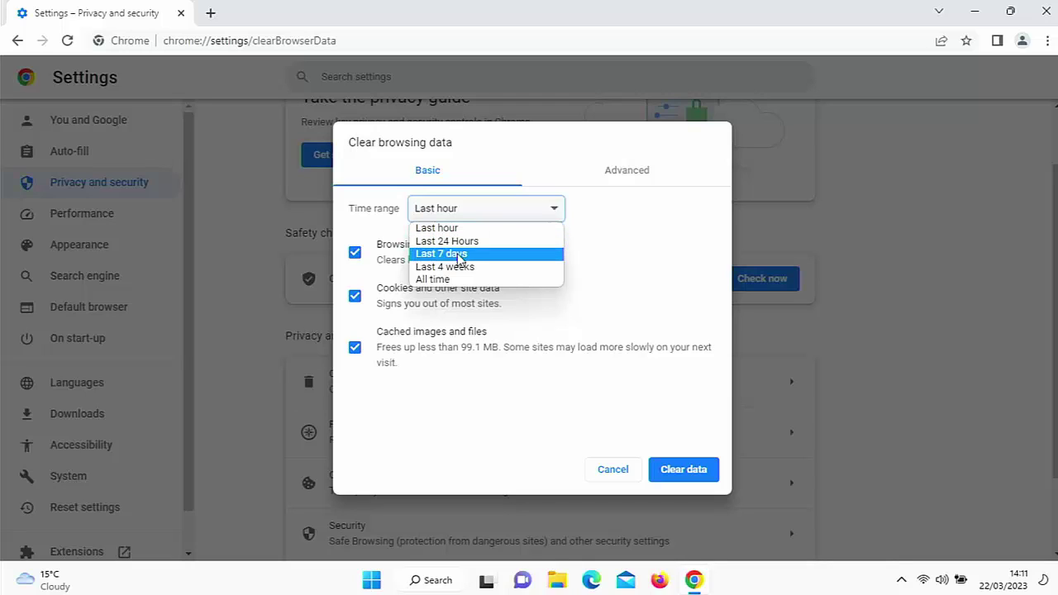
{"action": "left_click", "coordinate": [595, 304]}
{"action": "left_click", "coordinate": [357, 349]}
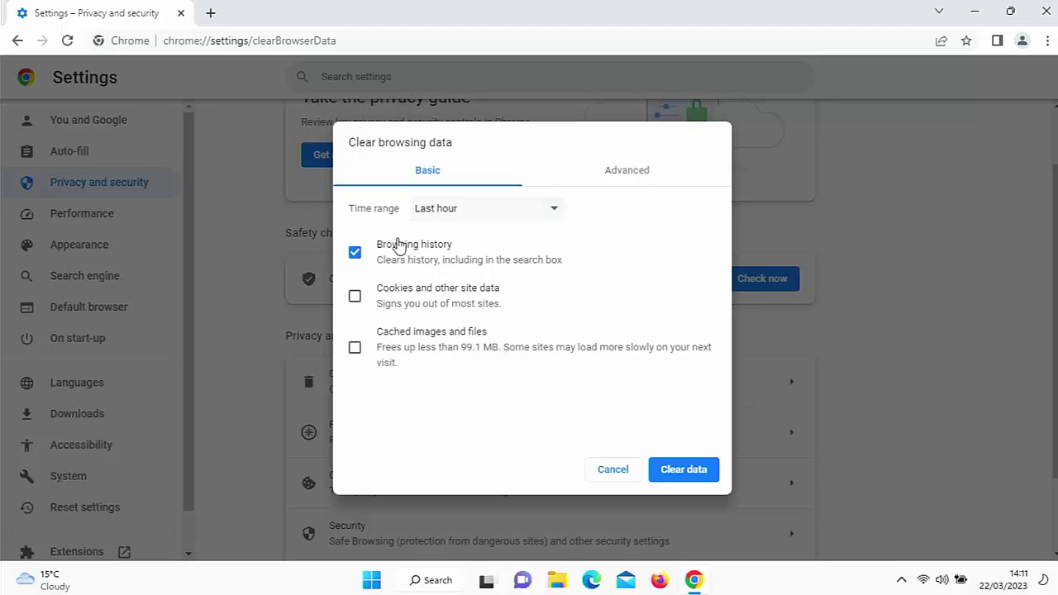
In the Advanced clearing options, deselect Download history, Cookies and other site data, and Cached images and files.
{"action": "left_click", "coordinate": [619, 175]}
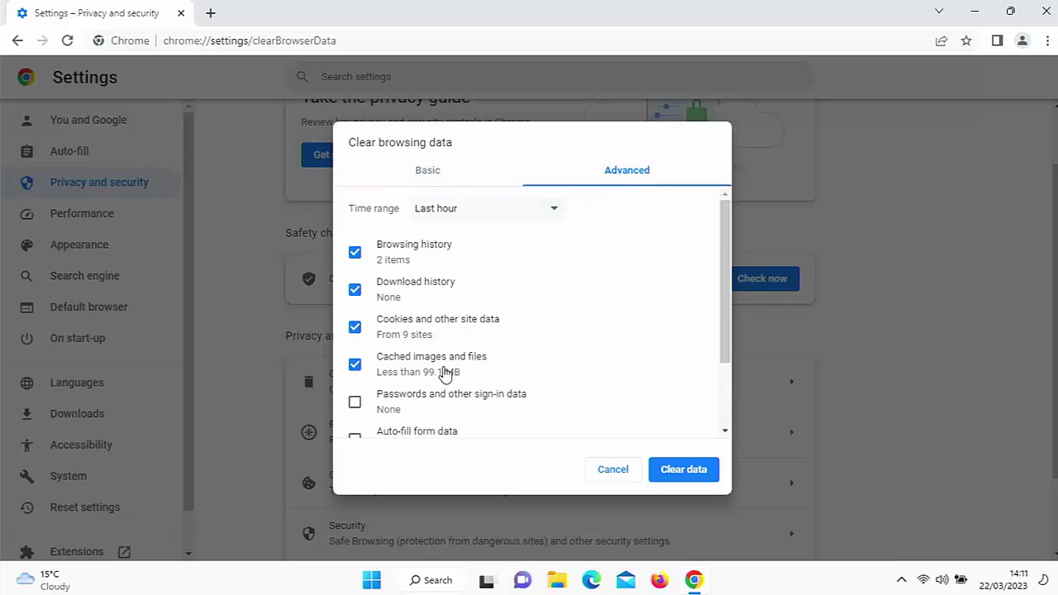
{"action": "scroll", "coordinate": [444, 377], "scroll_direction": "down", "scroll_amount": 2}
{"action": "scroll", "coordinate": [447, 373], "scroll_direction": "up", "scroll_amount": 3}
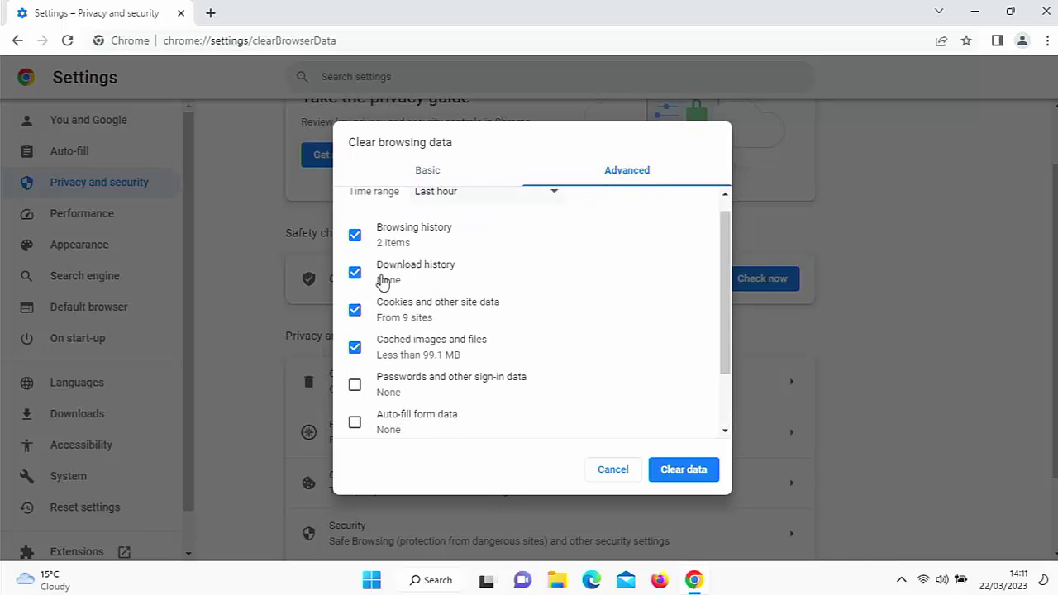
{"action": "left_click", "coordinate": [355, 274]}
{"action": "left_click", "coordinate": [355, 312]}
{"action": "left_click", "coordinate": [355, 347]}
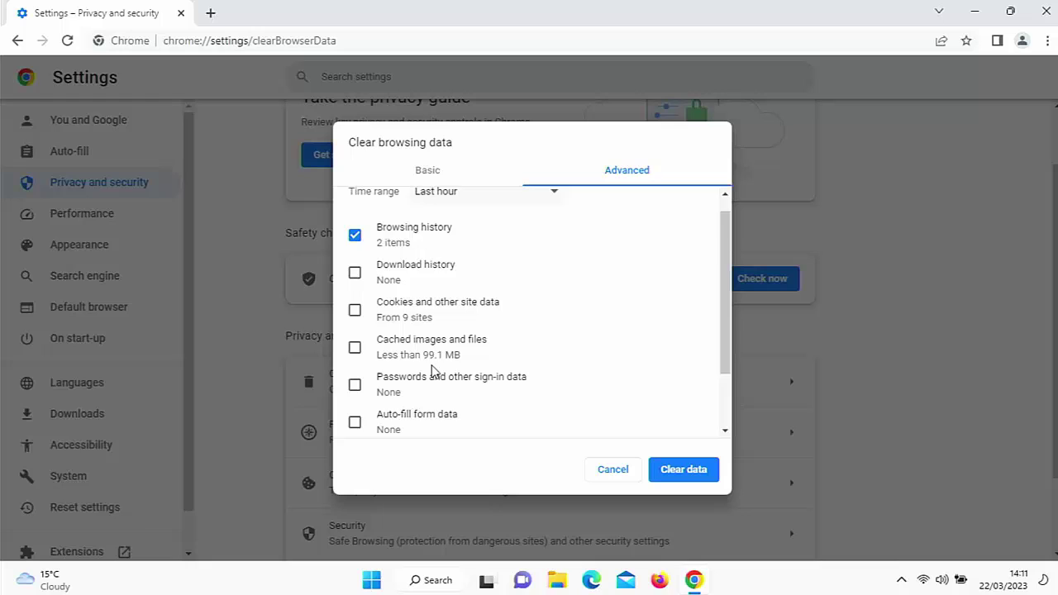
Look over the remaining Advanced data types and select Cookies and other site data for clearing again.
{"action": "scroll", "coordinate": [439, 370], "scroll_direction": "down", "scroll_amount": 2}
{"action": "scroll", "coordinate": [443, 364], "scroll_direction": "up", "scroll_amount": 3}
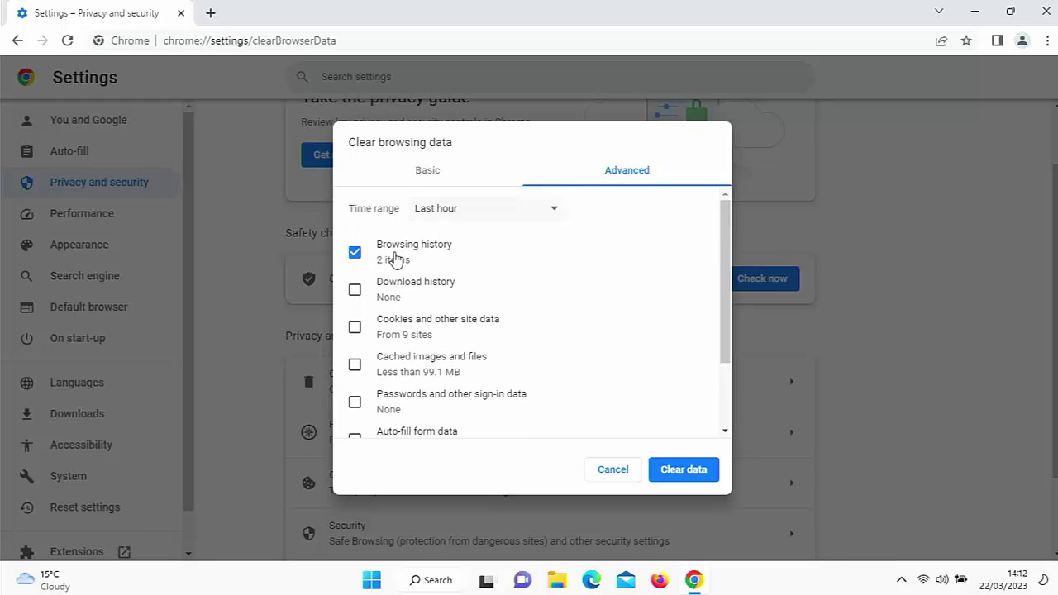
{"action": "left_click", "coordinate": [355, 328]}
{"action": "scroll", "coordinate": [500, 348], "scroll_direction": "down", "scroll_amount": 1}
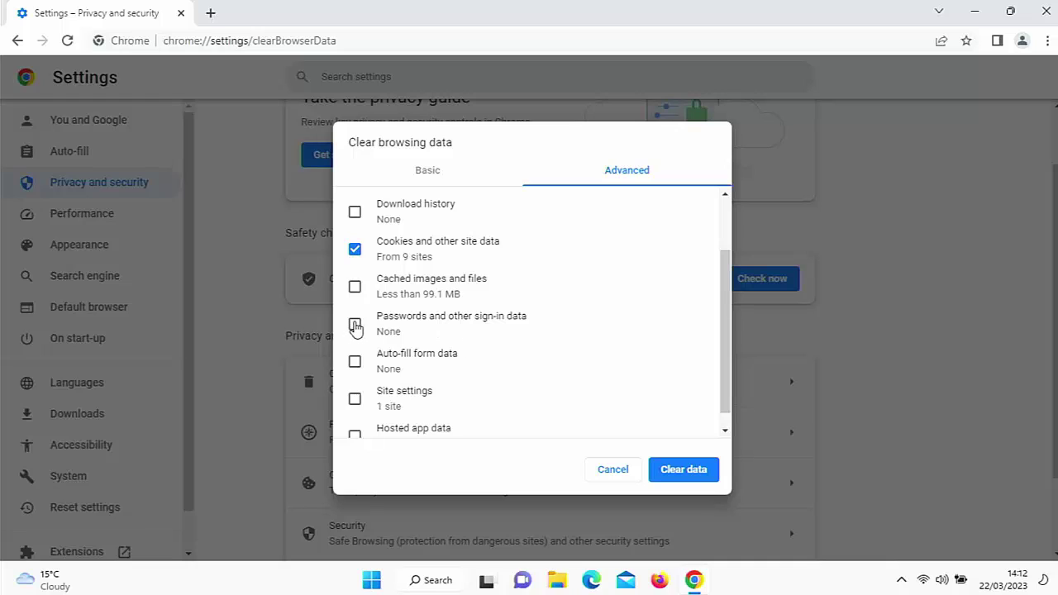